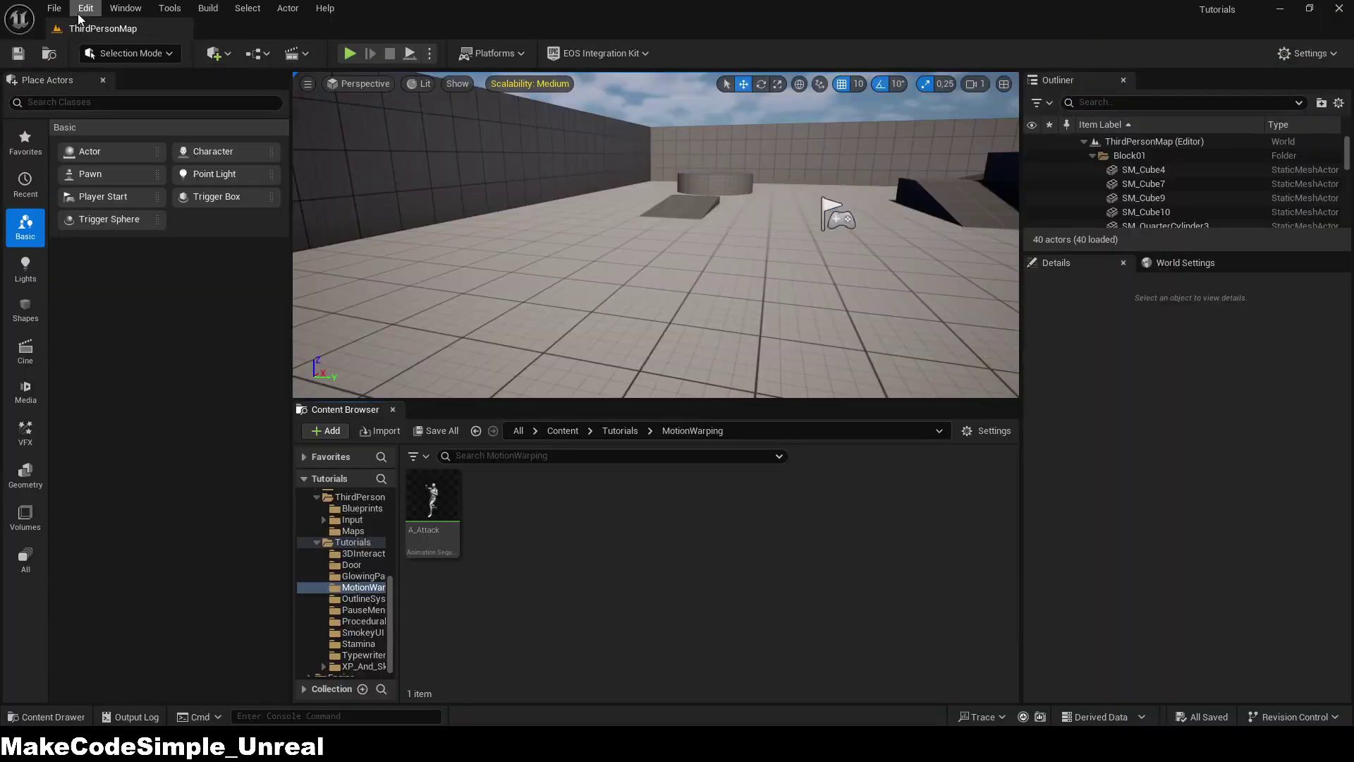
Step: Enable the Motion Warping beta plugin from Edit > Plugins and restart the editor
left_click(82, 11)
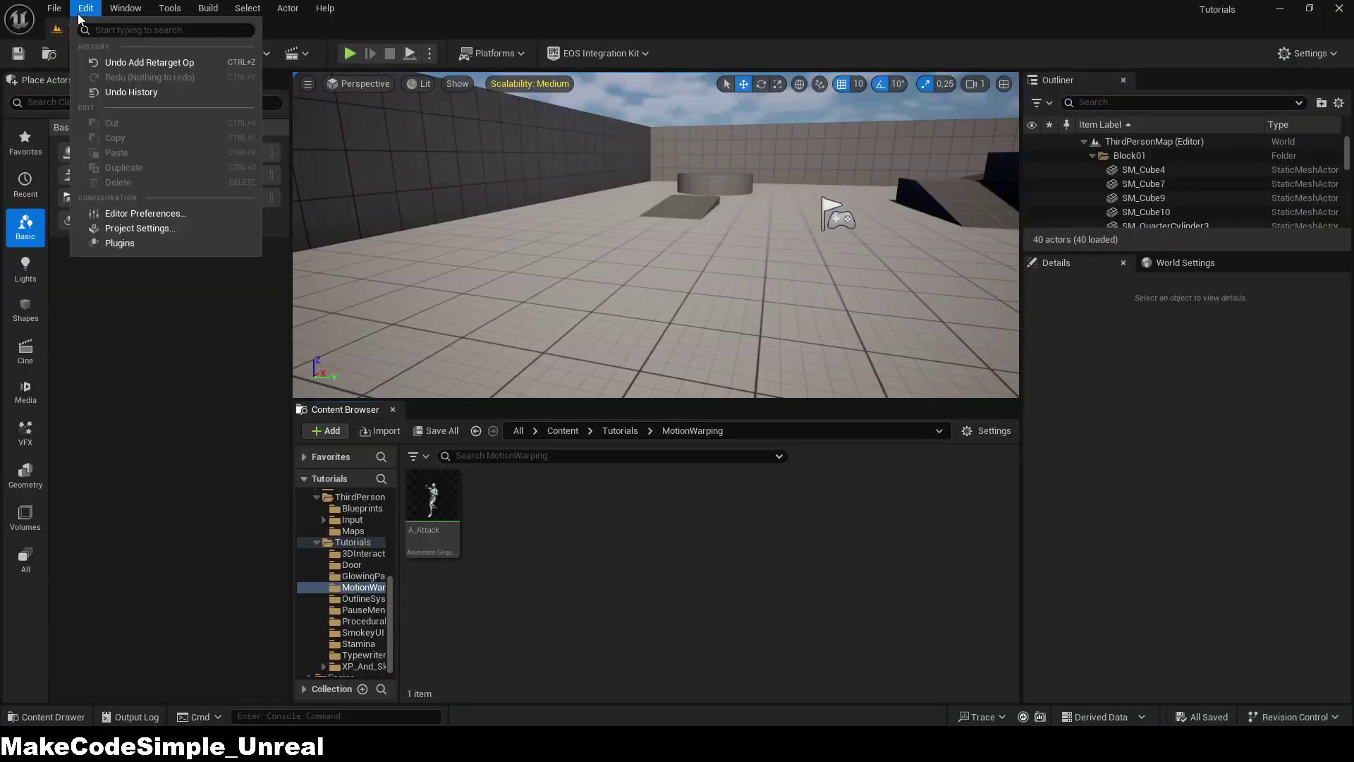
left_click(146, 244)
type("mo")
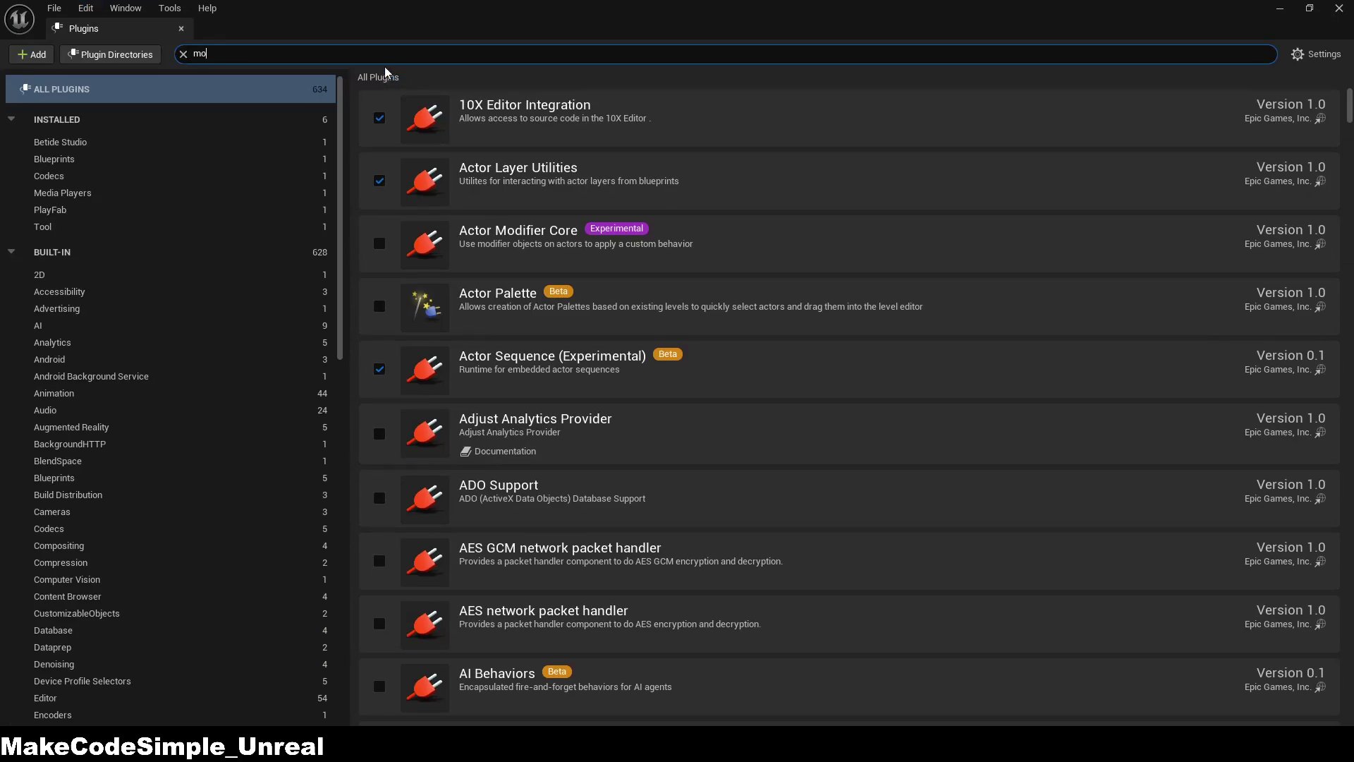
type("tion war")
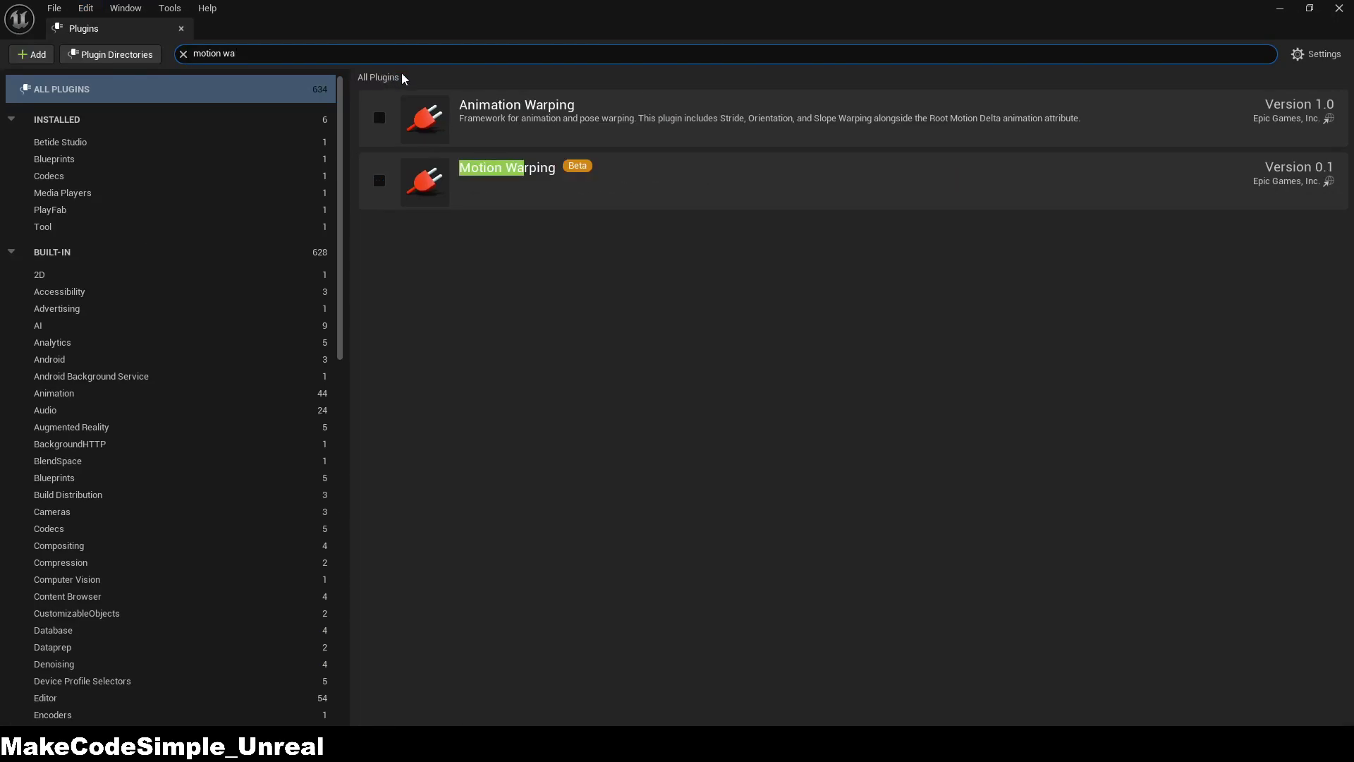
left_click(375, 181)
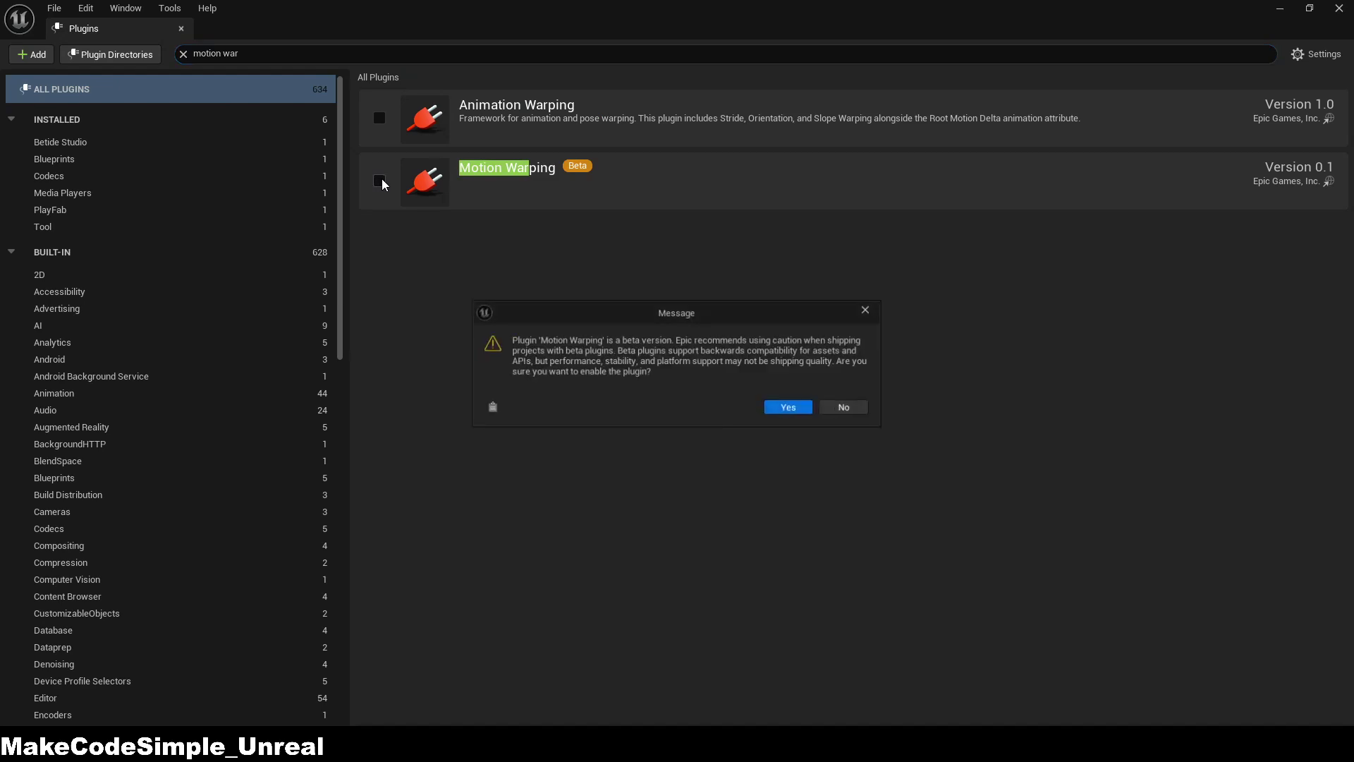
left_click(785, 409)
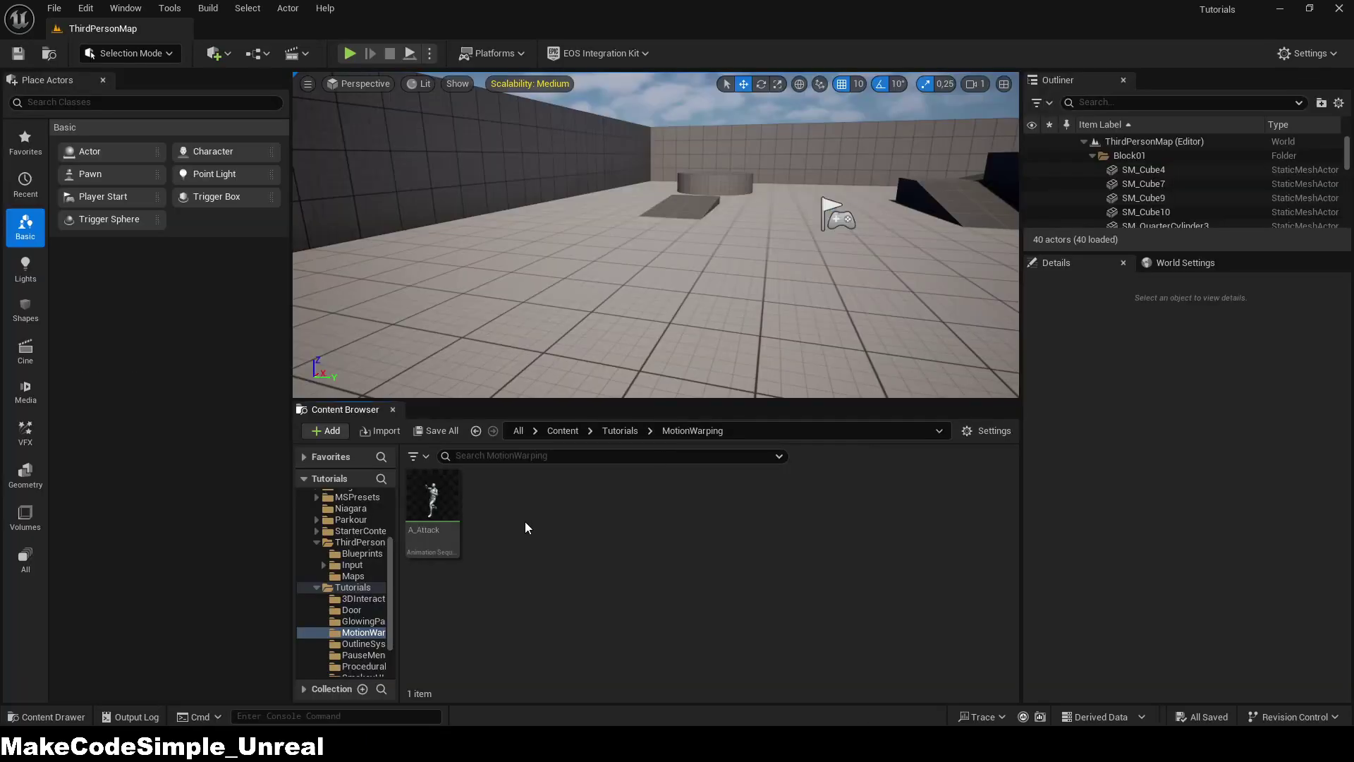
left_click(433, 517)
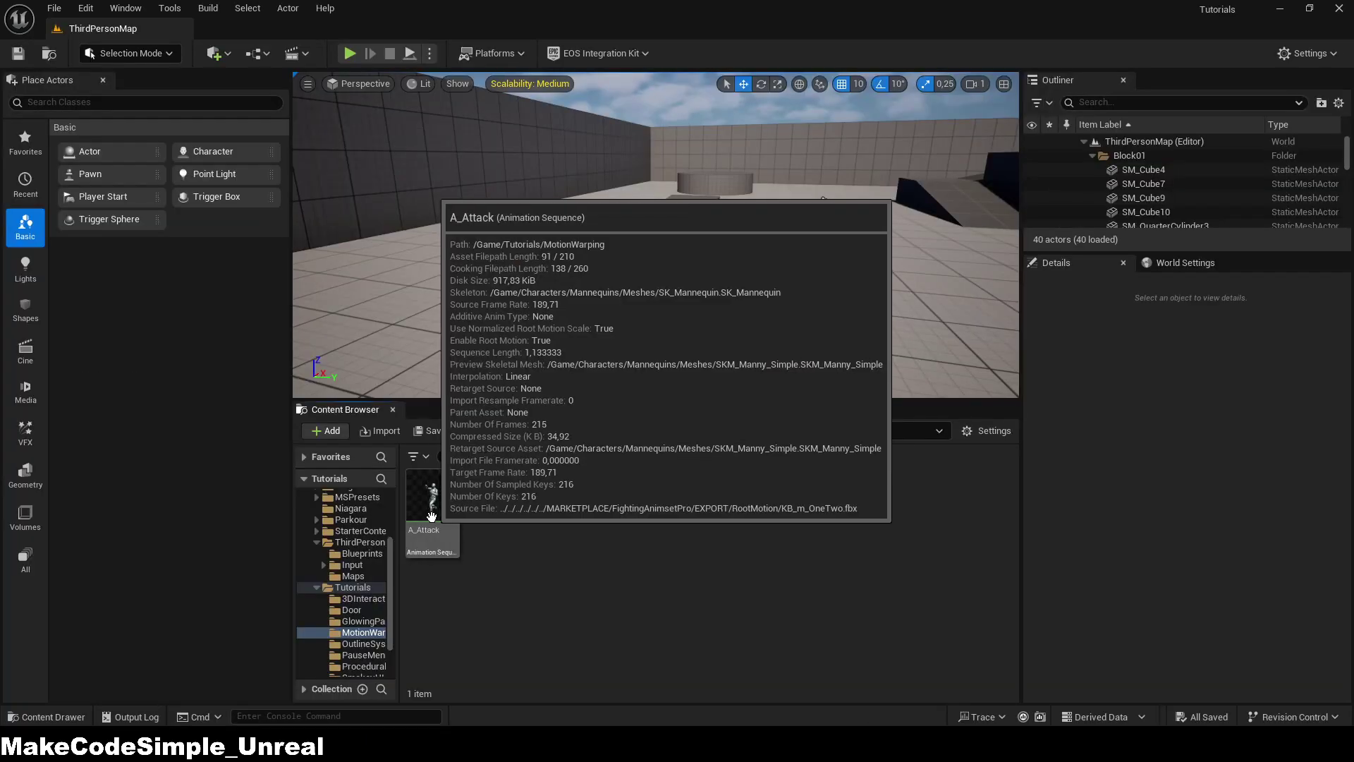
double_click(433, 518)
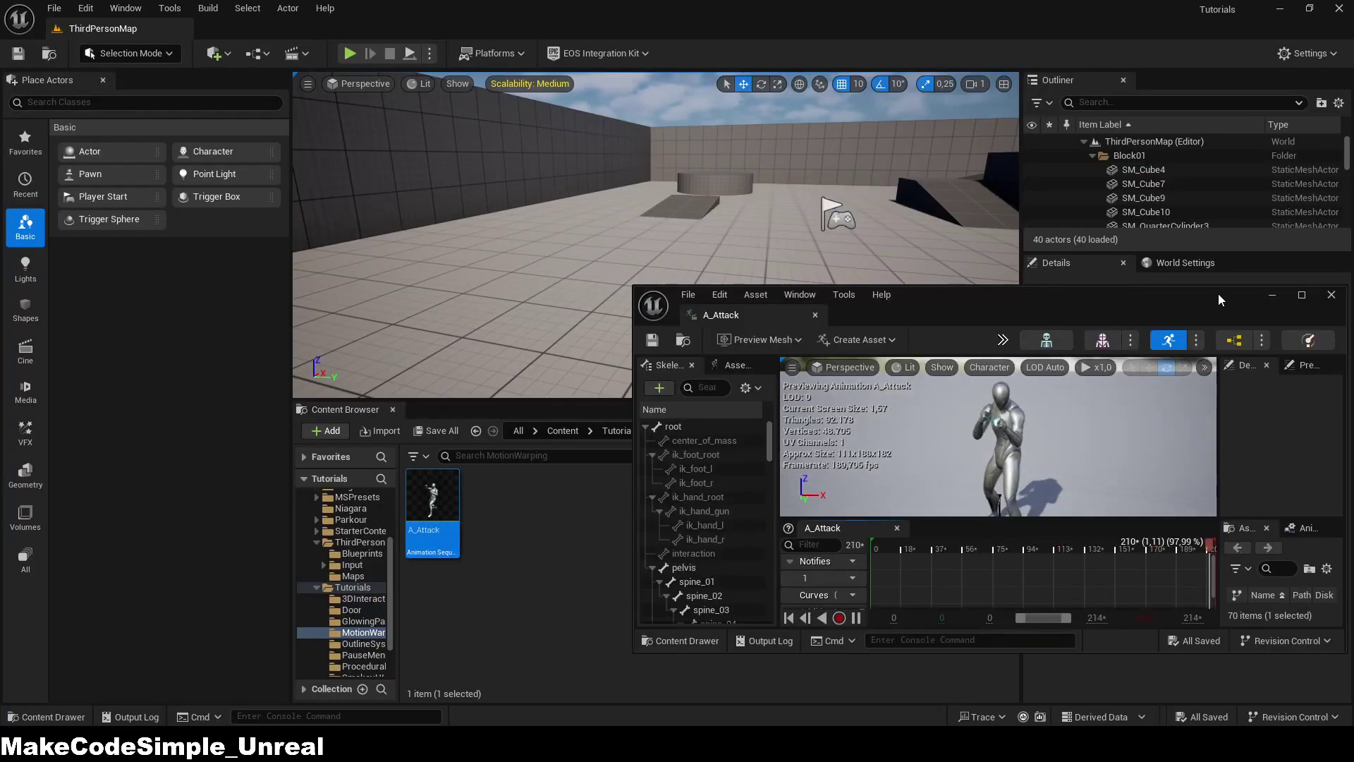
left_click(1303, 296)
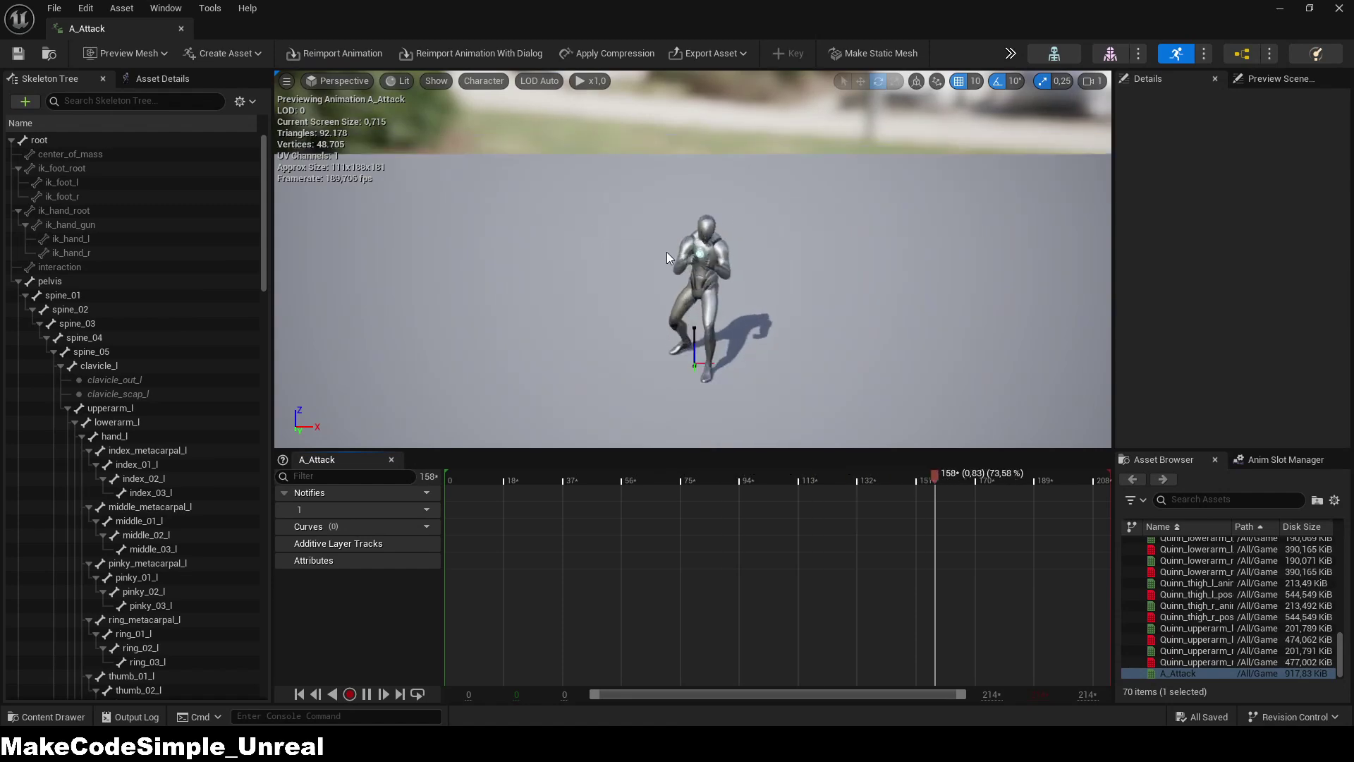
left_click(143, 79)
scroll(148, 236, "down", 10)
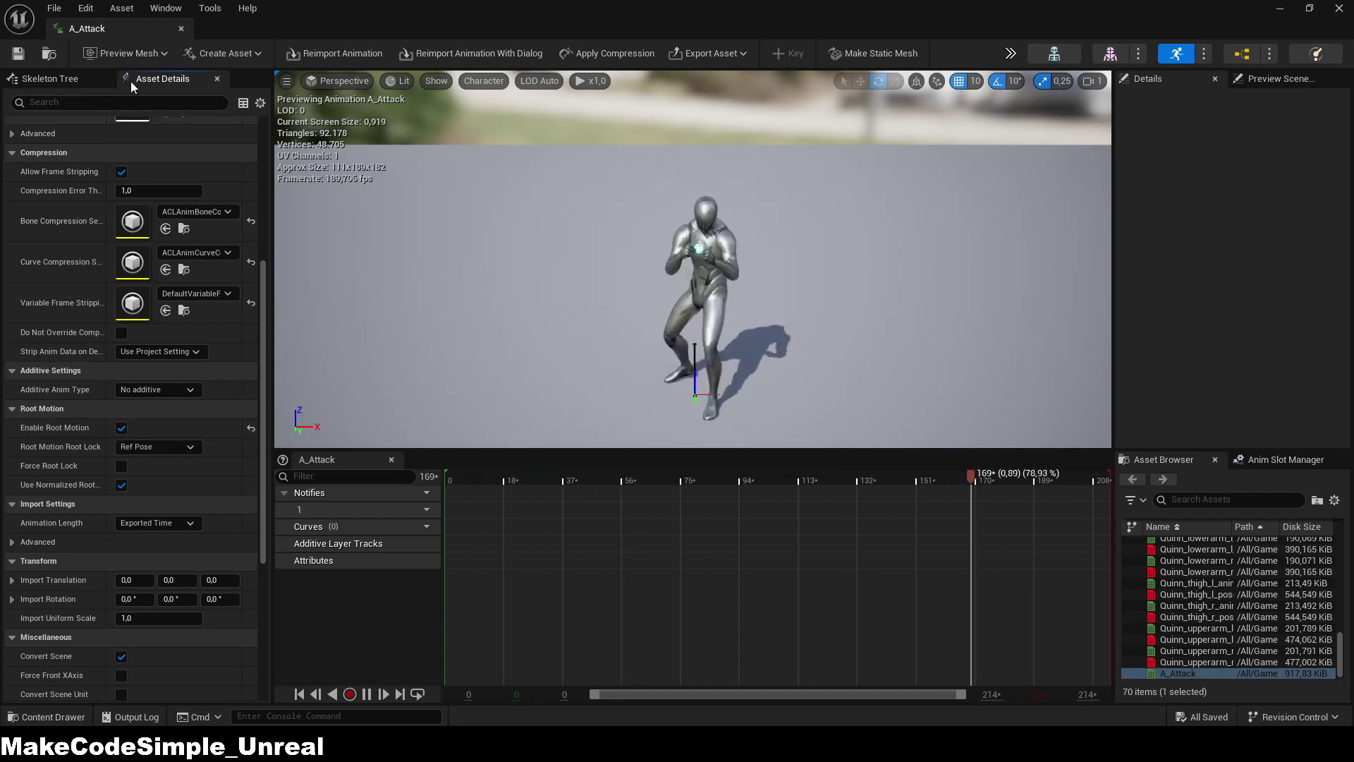
left_click(181, 29)
right_click(439, 521)
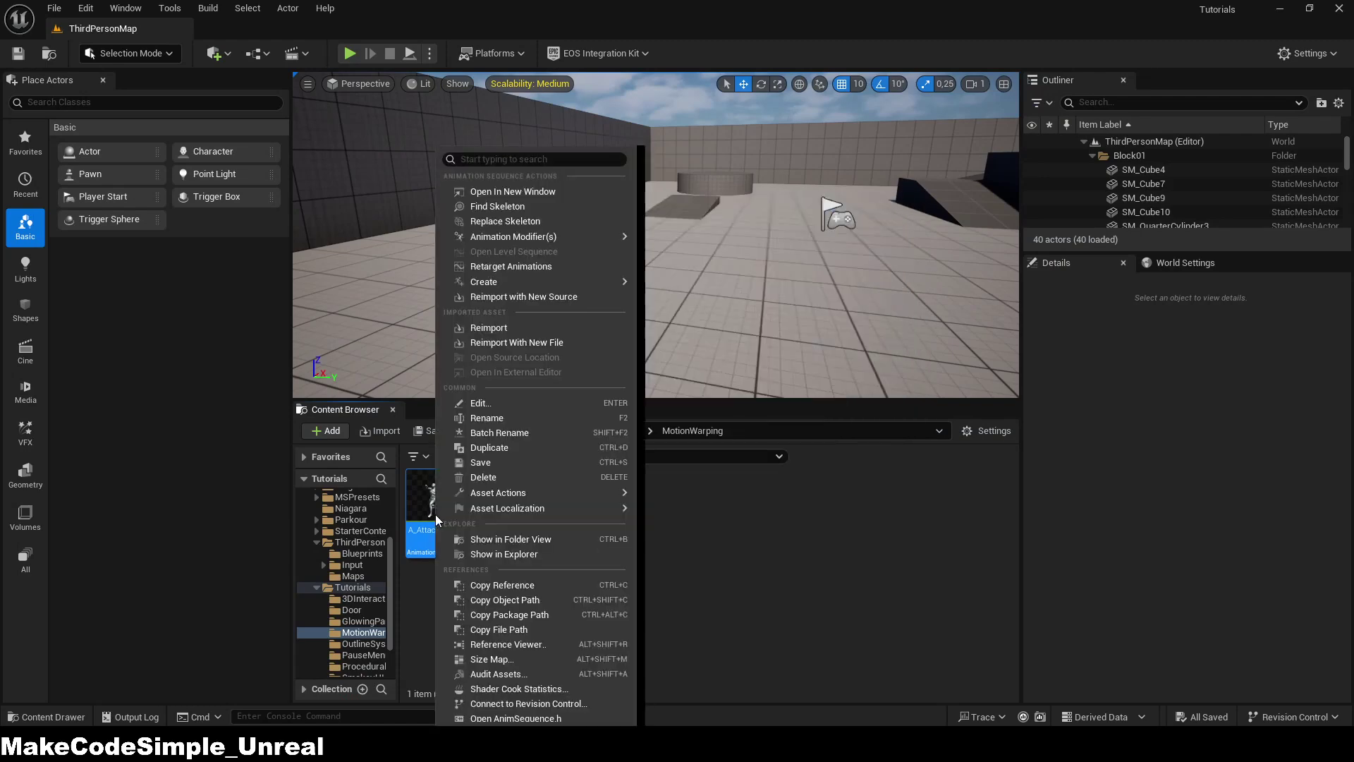
Step: Create A_Attack_Montage from the A_Attack animation and open it
mouse_move(614, 281)
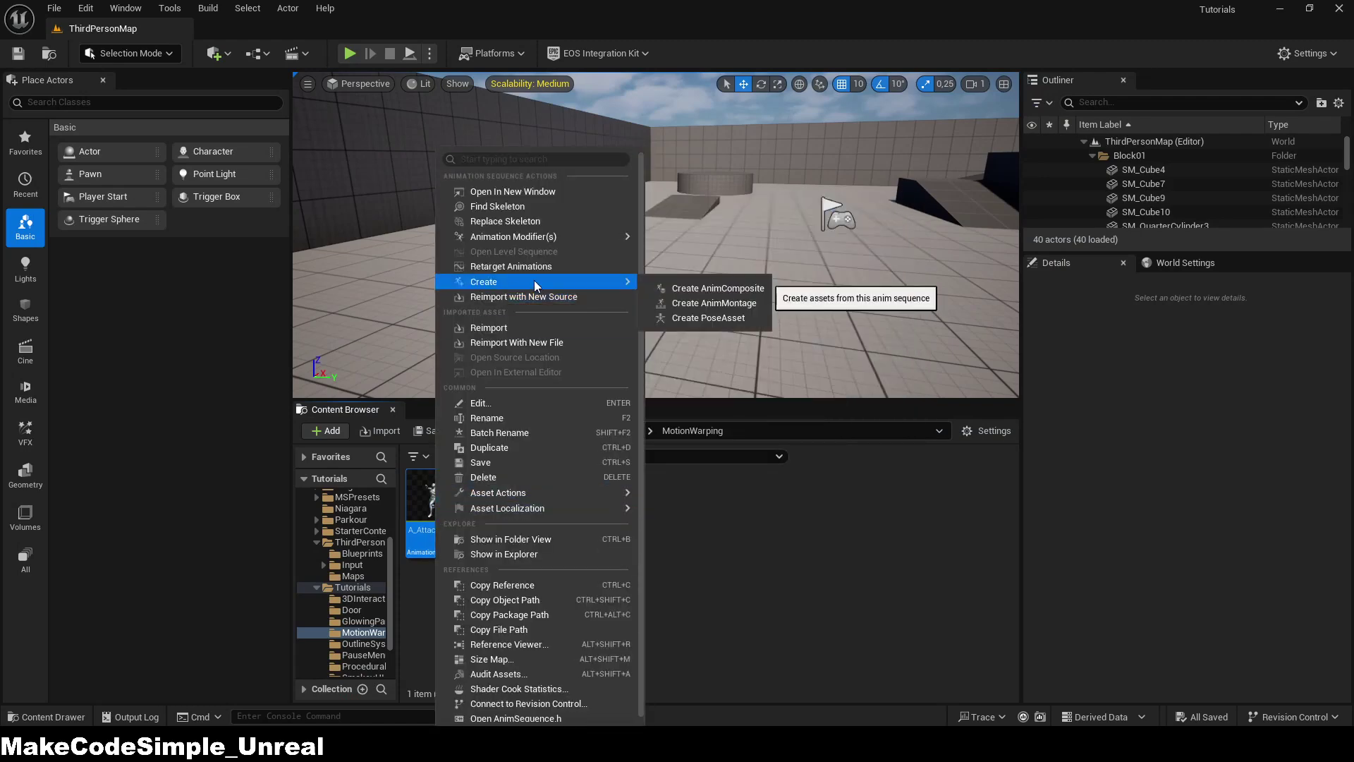
left_click(696, 311)
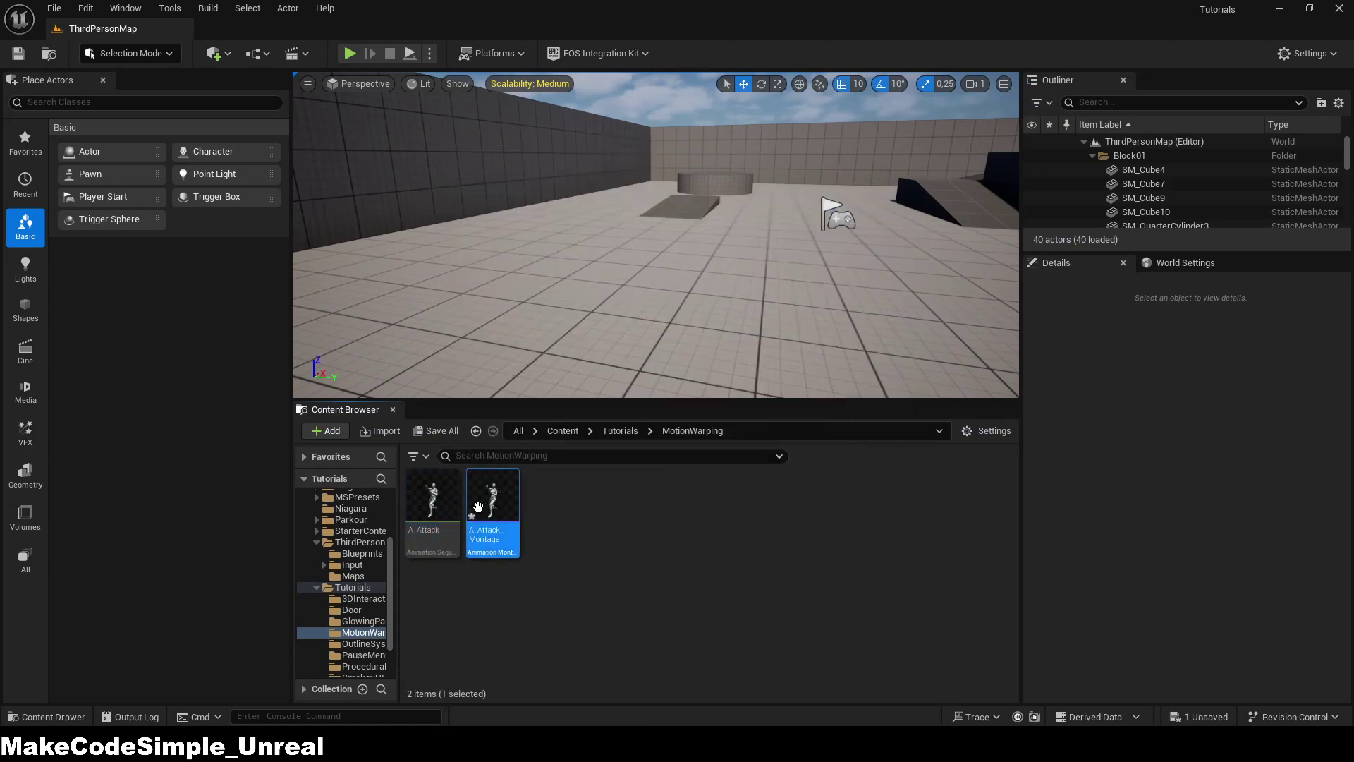
double_click(480, 511)
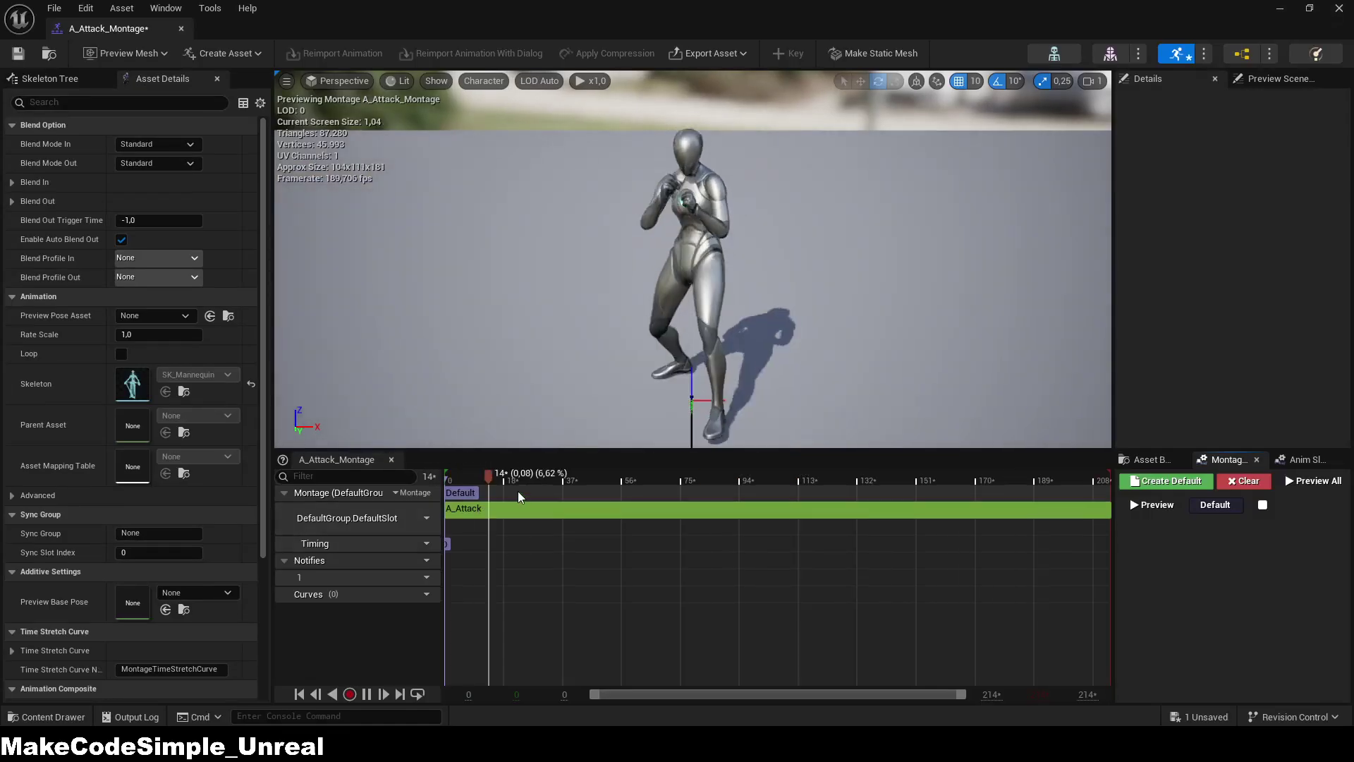
Step: Scrub the montage preview to frame 13, tilting the view toward the character's feet
left_click_drag(496, 486, 488, 485)
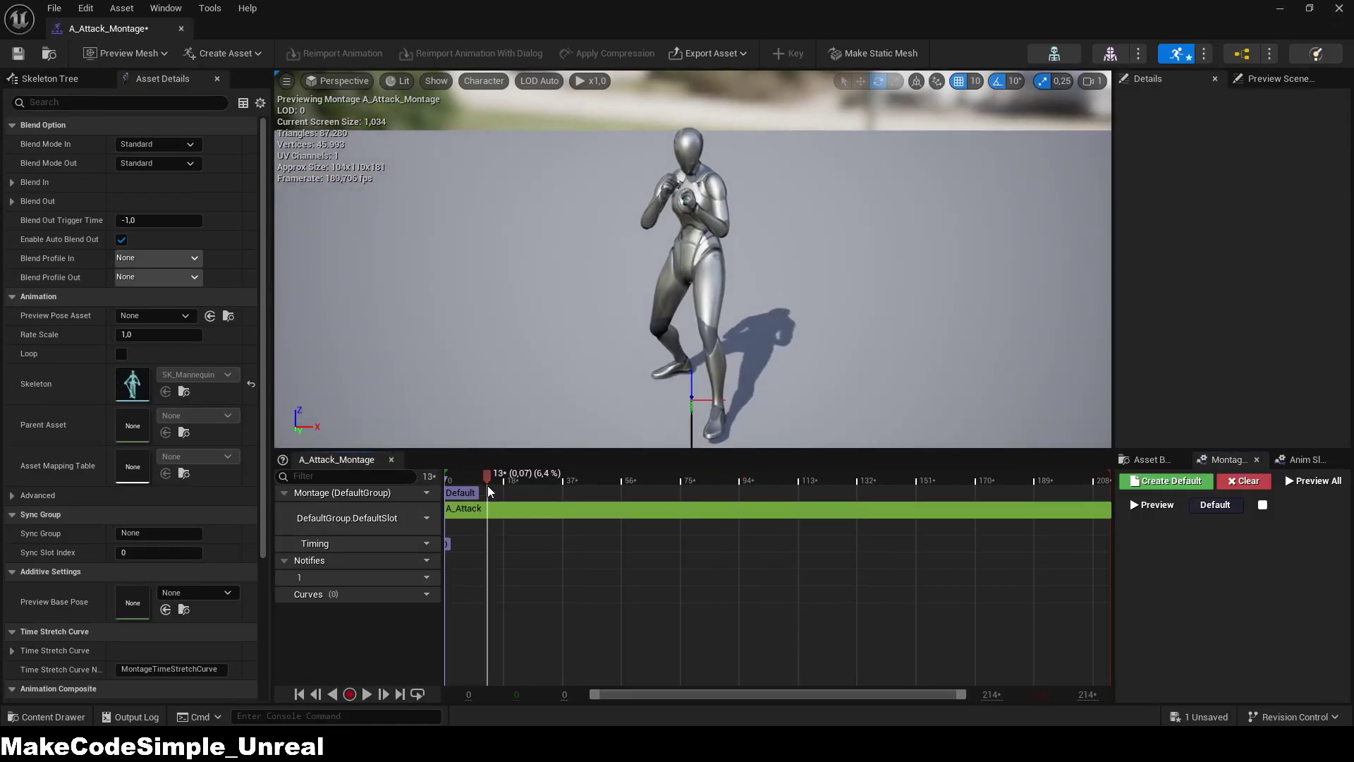
scroll(678, 264, "down", 2)
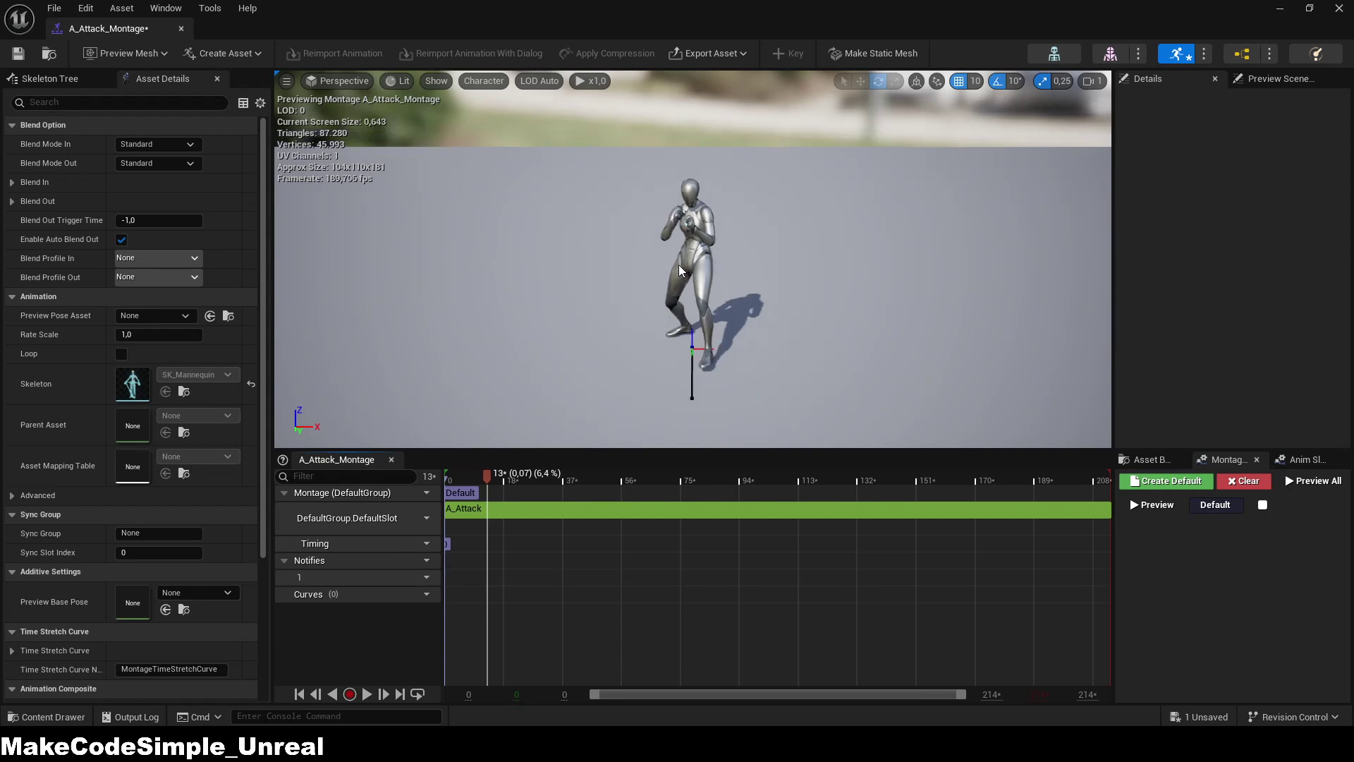
scroll(691, 351, "up", 4)
right_click_drag(691, 351, 696, 334)
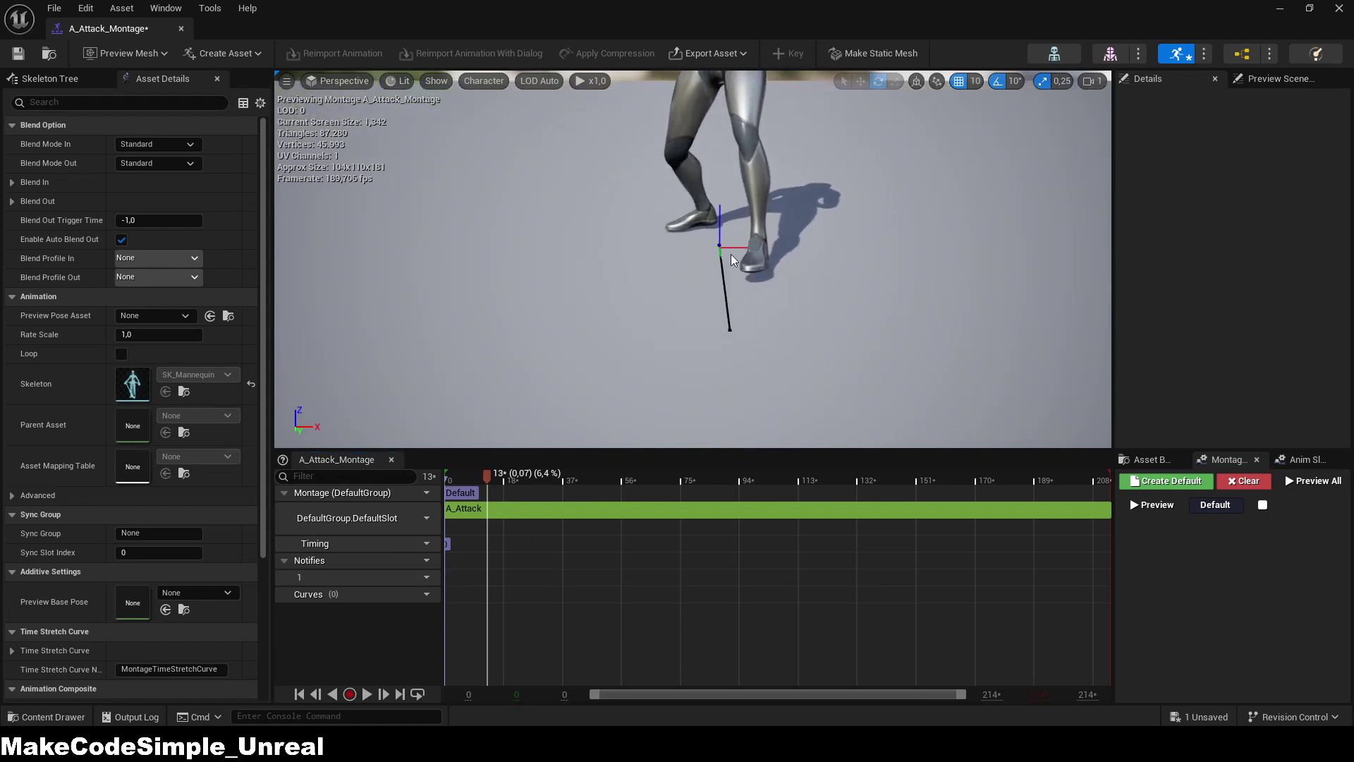
mouse_move(492, 476)
left_mouse_down()
mouse_move(464, 483)
mouse_move(488, 487)
left_mouse_up()
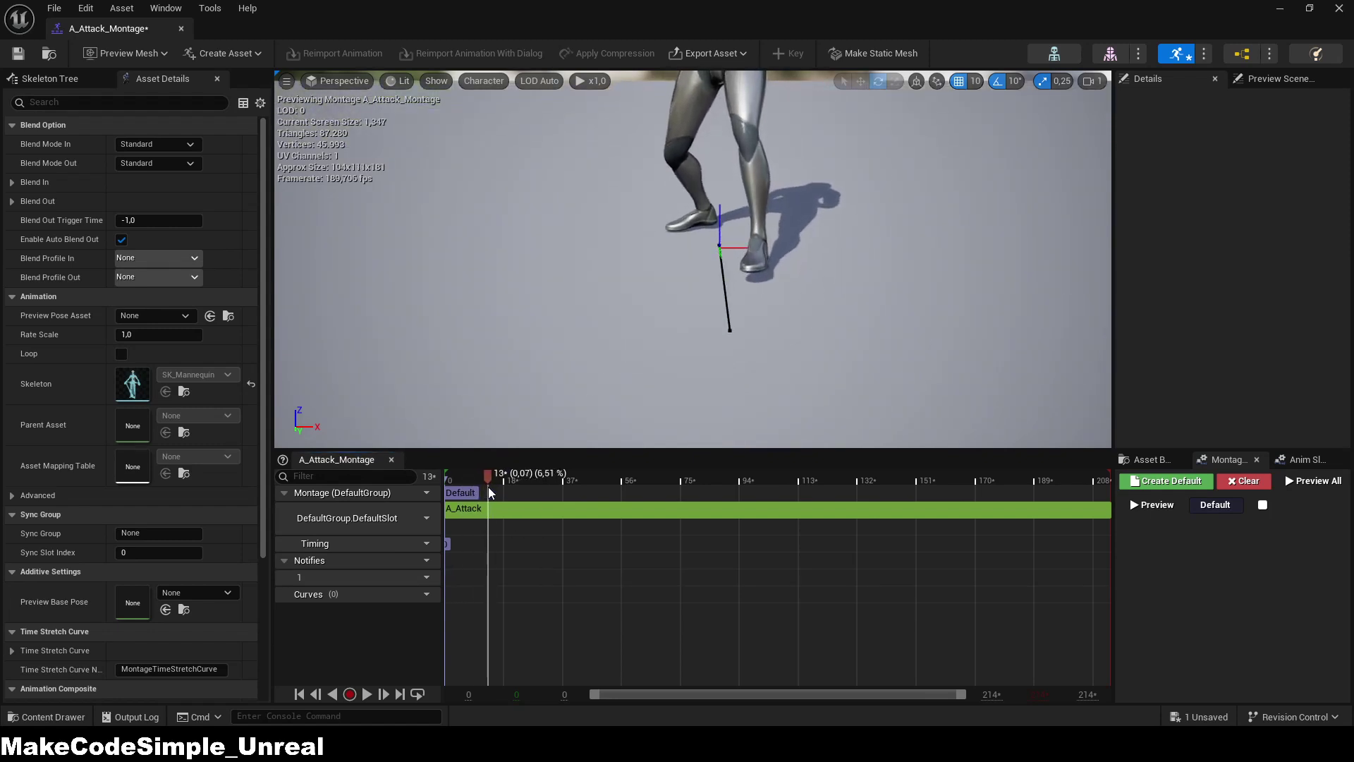
Step: Add a Motion Warping notify state to the Notifies track at frame 13
right_click(488, 583)
mouse_move(529, 610)
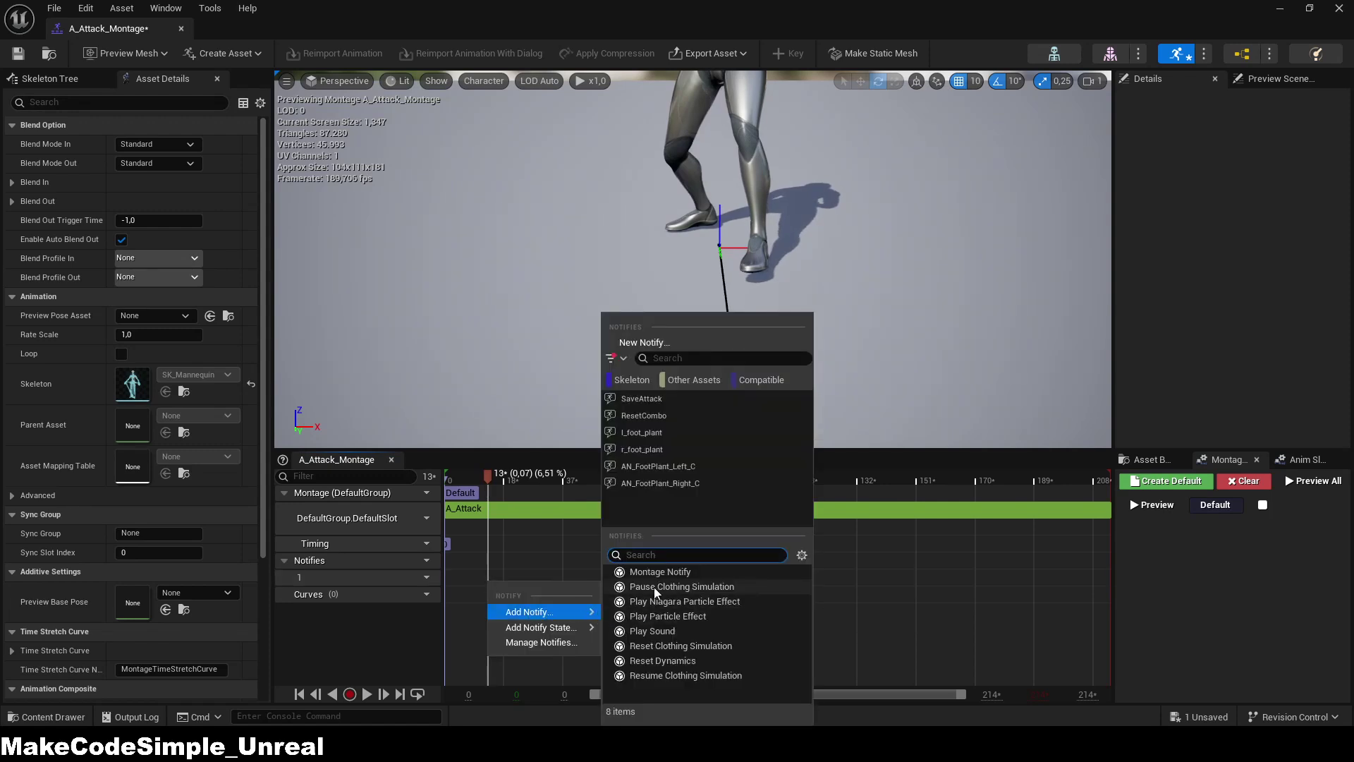
mouse_move(569, 626)
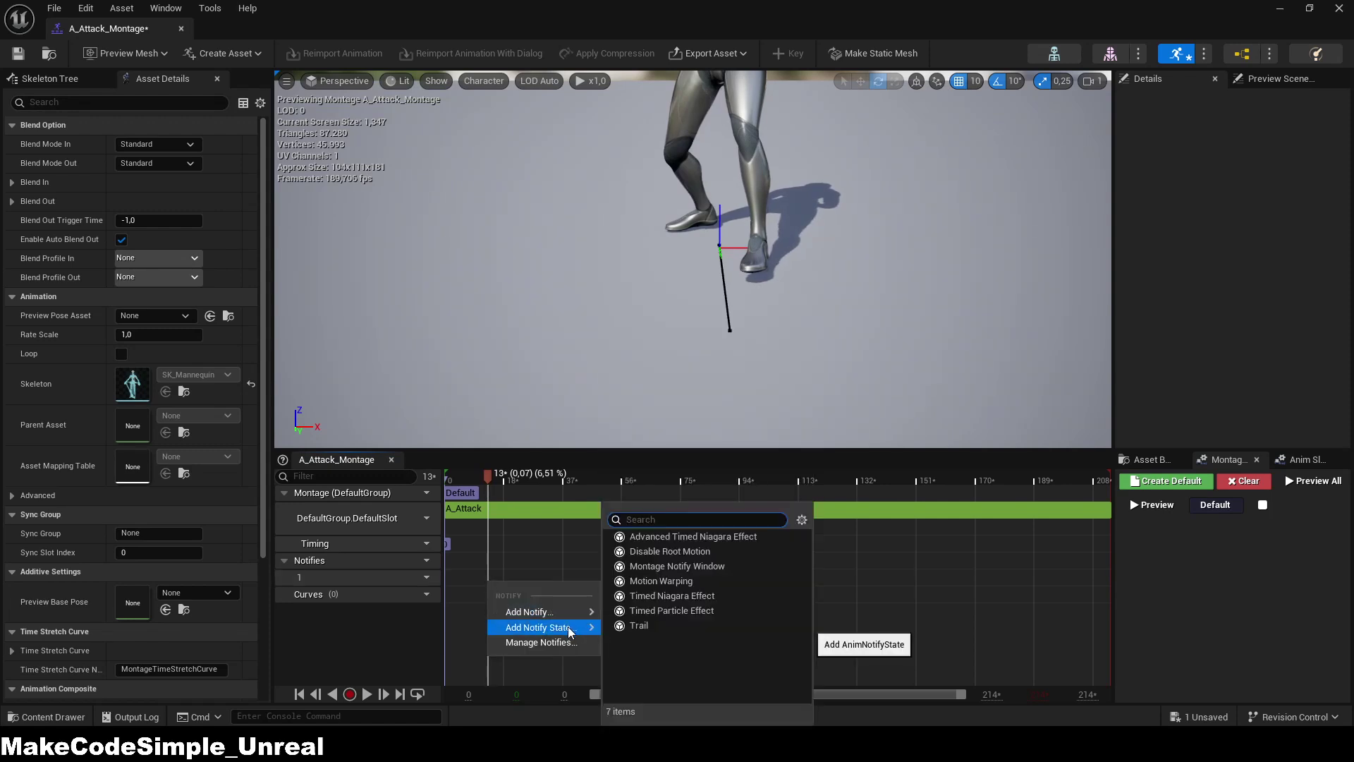
left_click(643, 585)
Step: Stretch the MotionWarping notify so it ends at frame 110
left_click_drag(518, 476, 578, 484)
left_click_drag(509, 577, 568, 578)
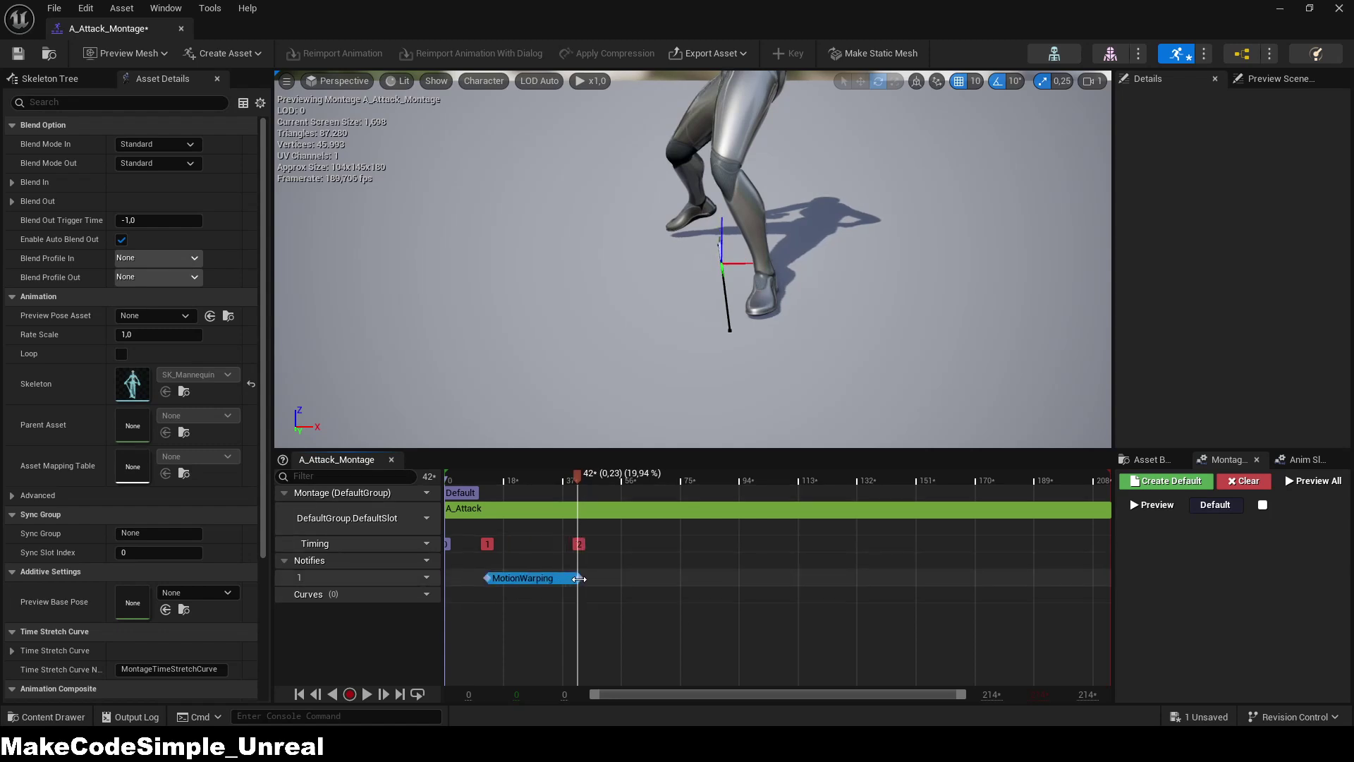
mouse_move(579, 578)
left_mouse_down()
mouse_move(967, 581)
mouse_move(700, 584)
mouse_move(788, 584)
left_mouse_up()
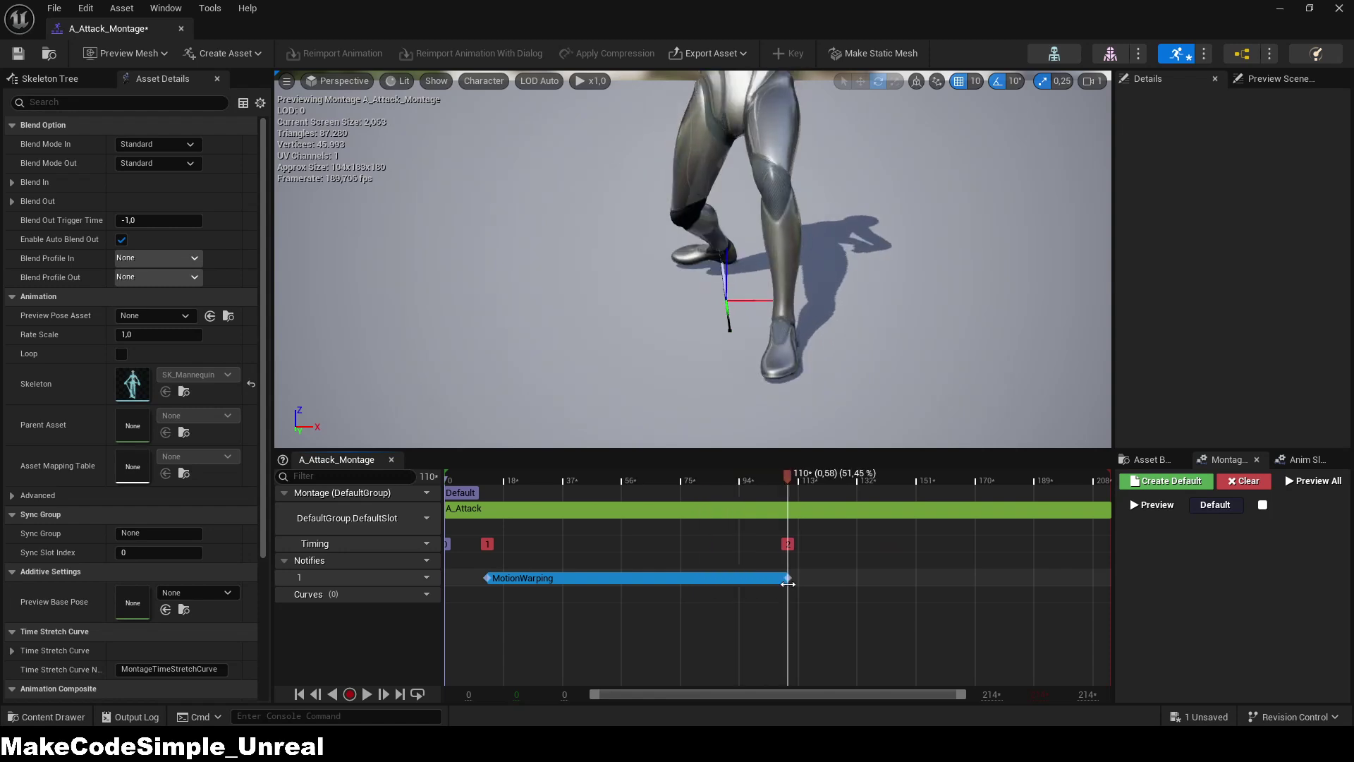
left_click_drag(788, 584, 788, 580)
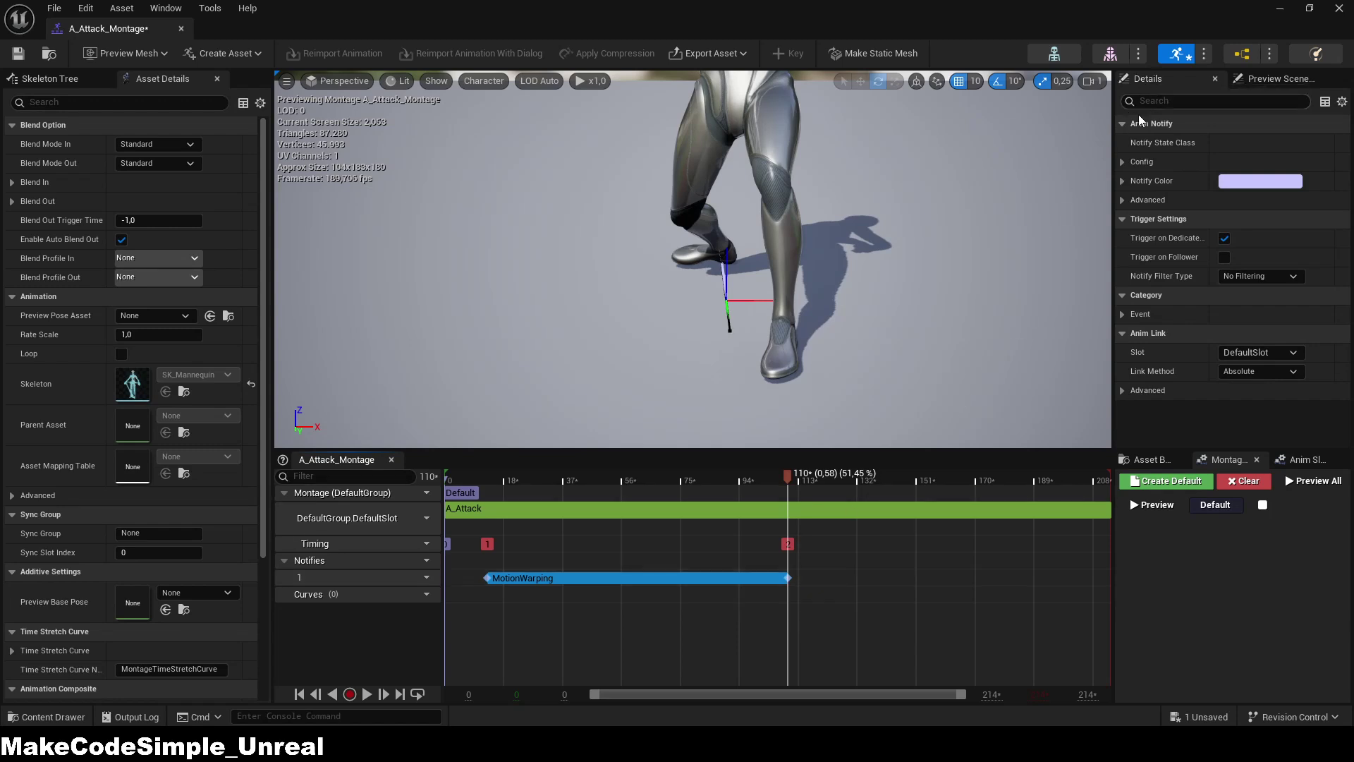
Step: Set the MotionWarping notify's Warp Target Name to AttackWarp and save the montage
left_click(1127, 161)
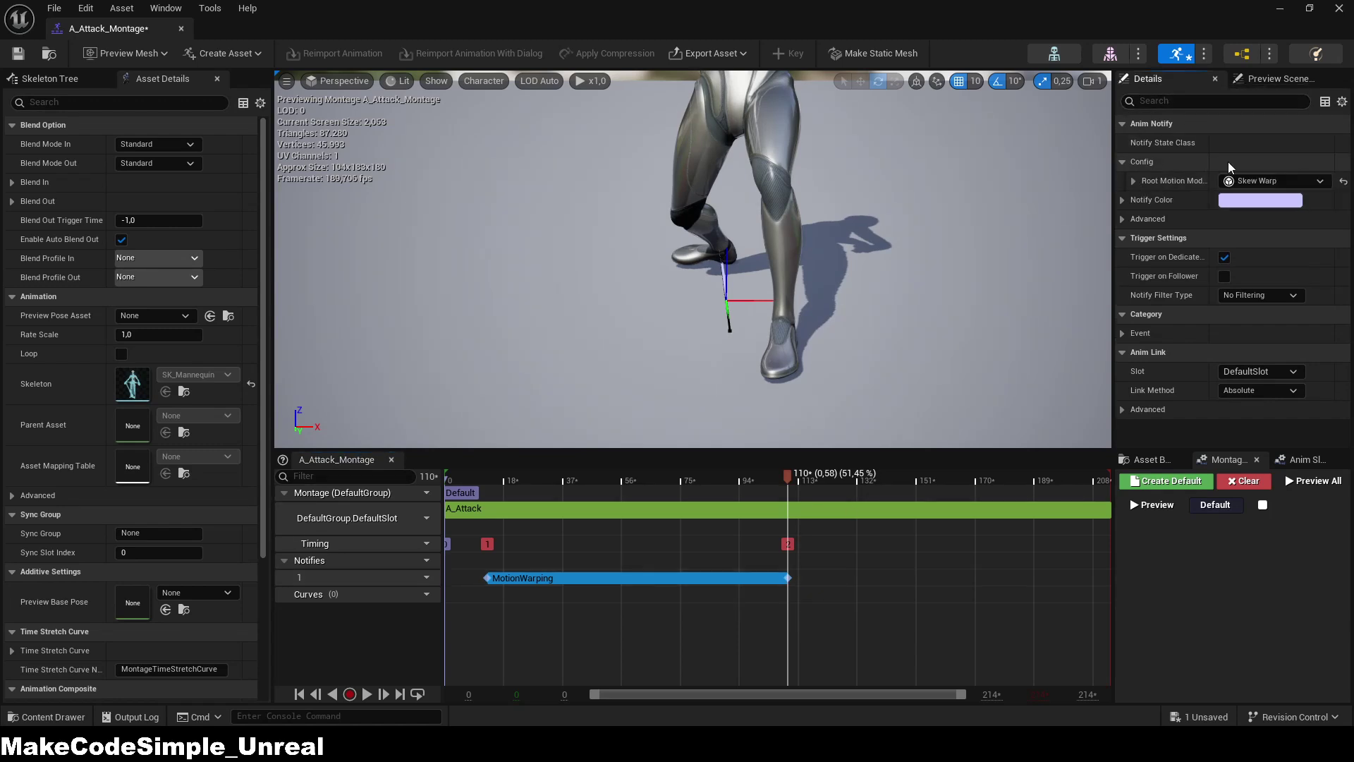
left_click(1133, 181)
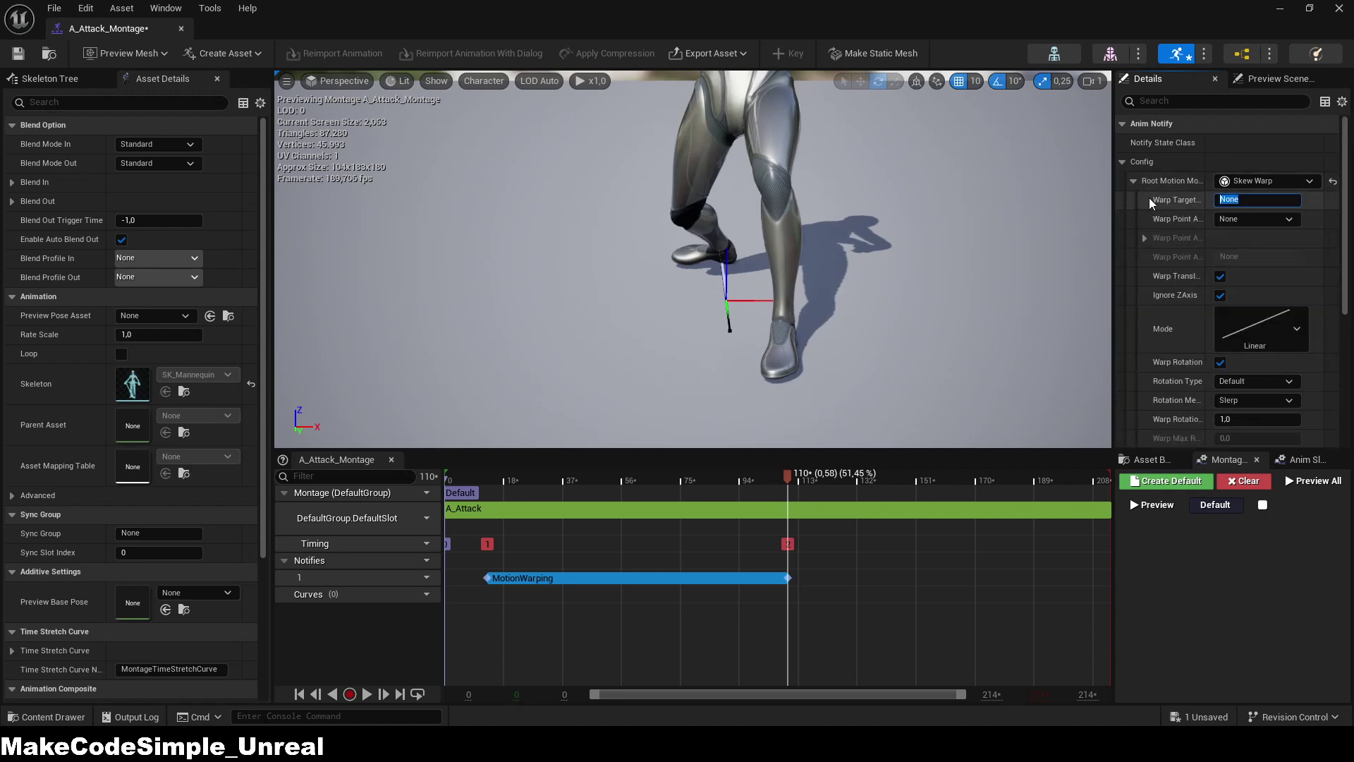
type("Attack")
key("Return")
left_click(20, 55)
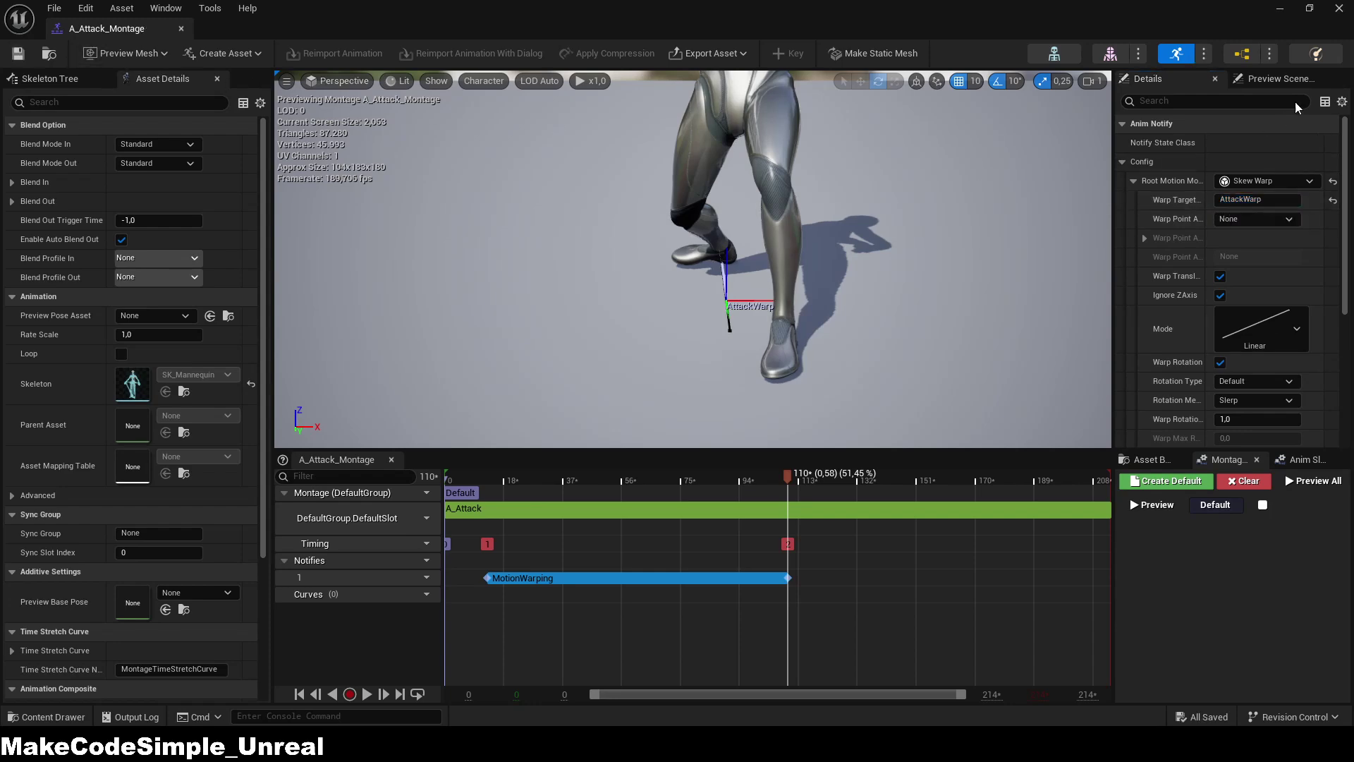
left_click(1287, 13)
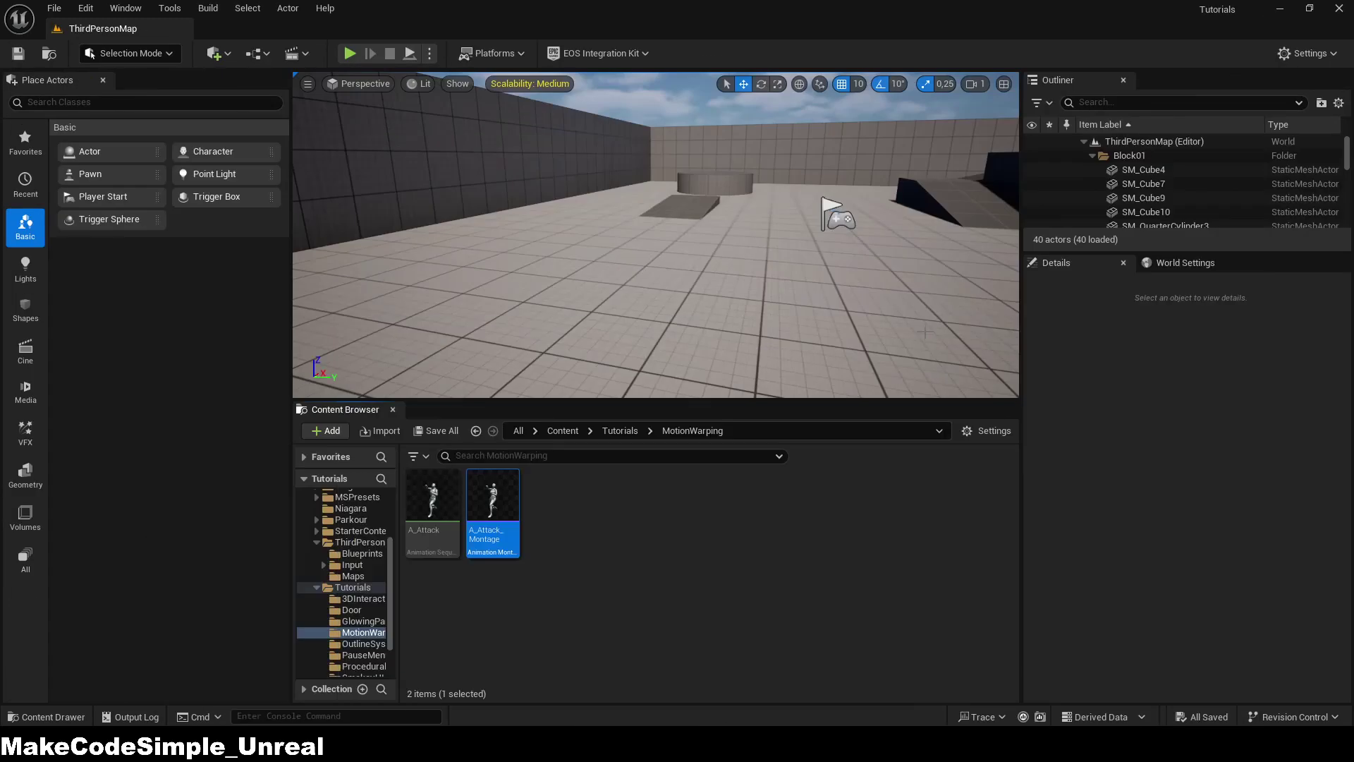
Step: Open BP_ThirdPersonCharacter from the ThirdPerson > Blueprints folder
left_click(569, 432)
double_click(487, 638)
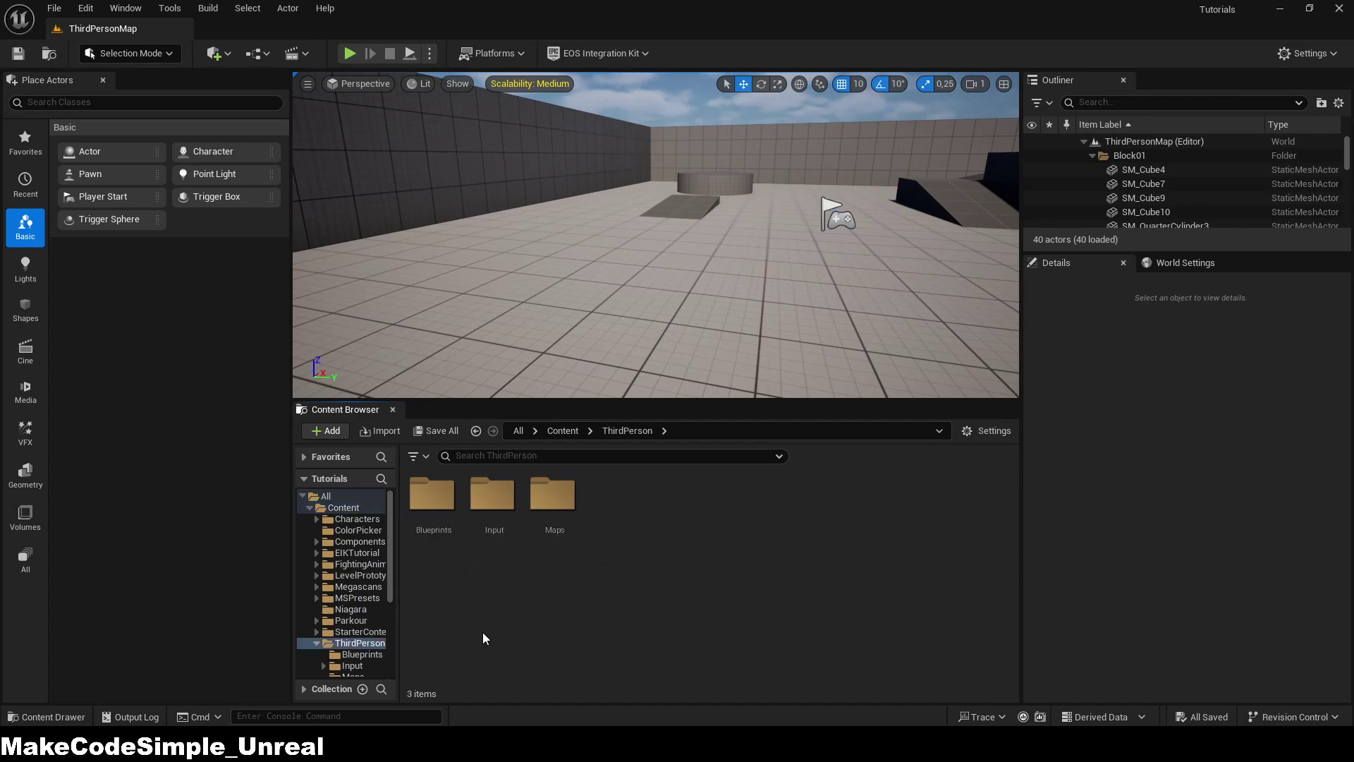
double_click(430, 515)
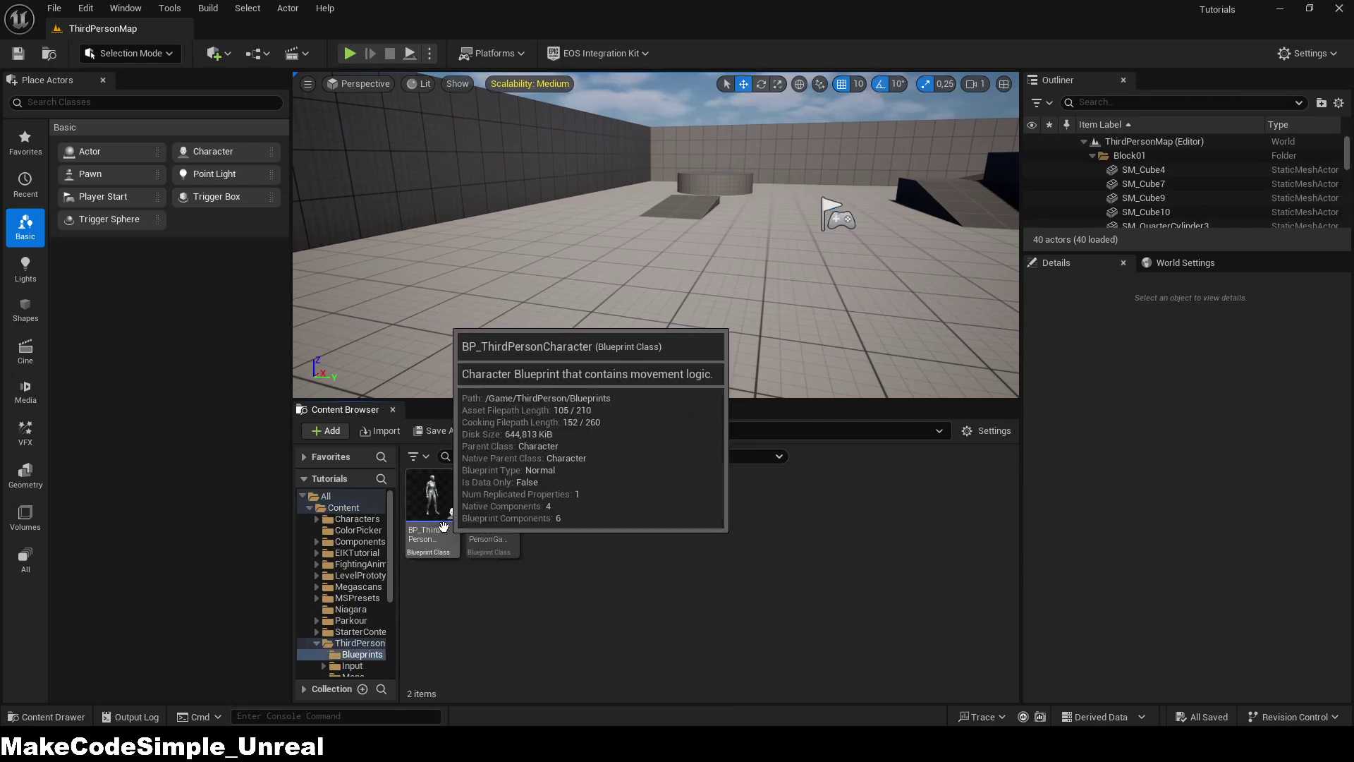
double_click(444, 526)
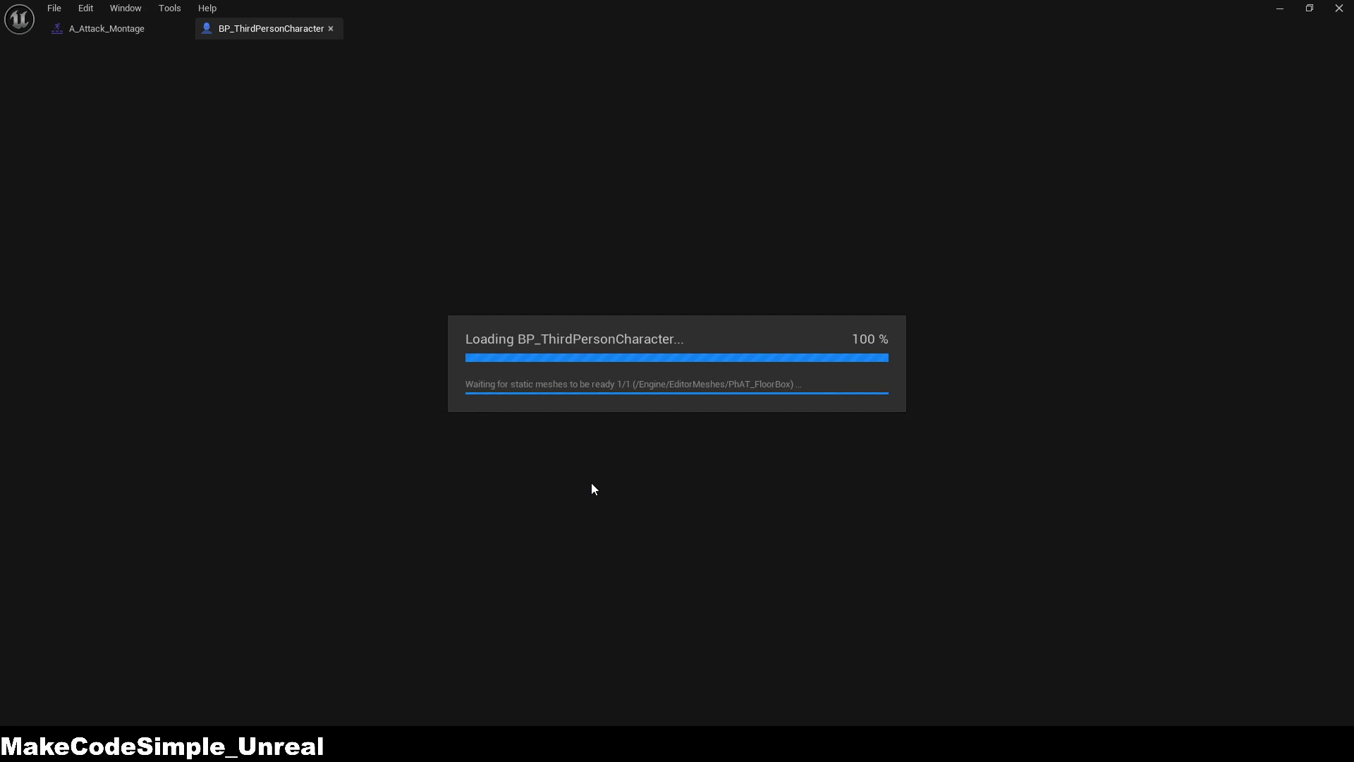
Step: Add an F keyboard event node in an empty area of the EventGraph and compile
scroll(604, 425, "down", 10)
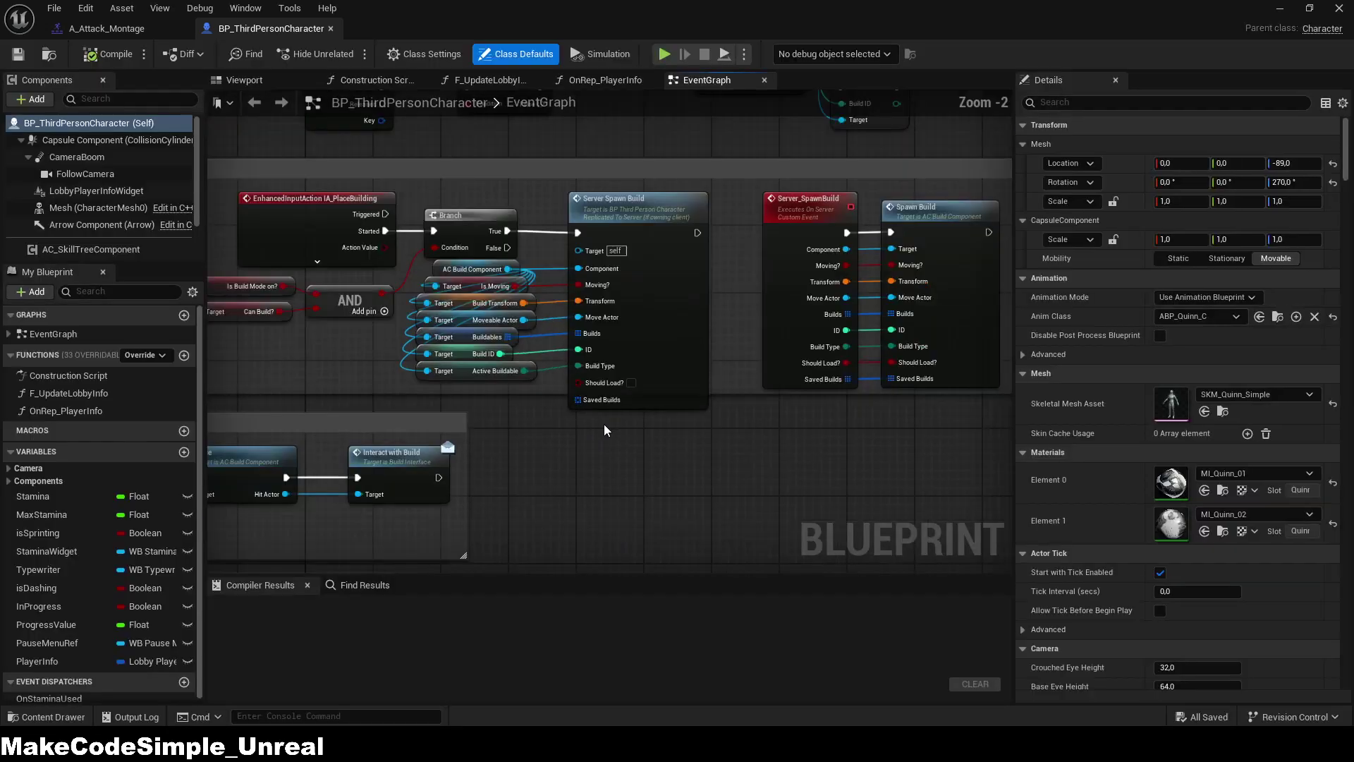
right_click_drag(757, 188, 621, 339)
scroll(615, 210, "up", 10)
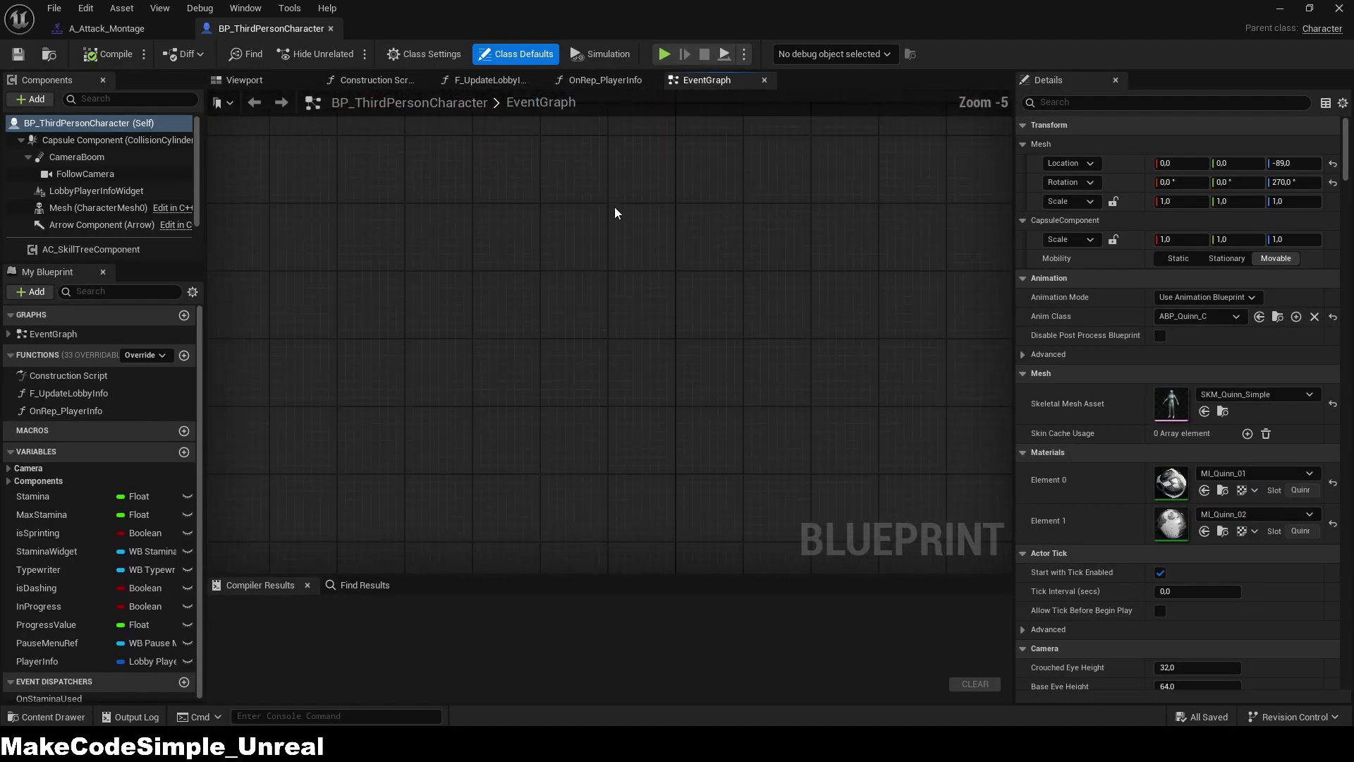
right_click(569, 212)
type("f ke")
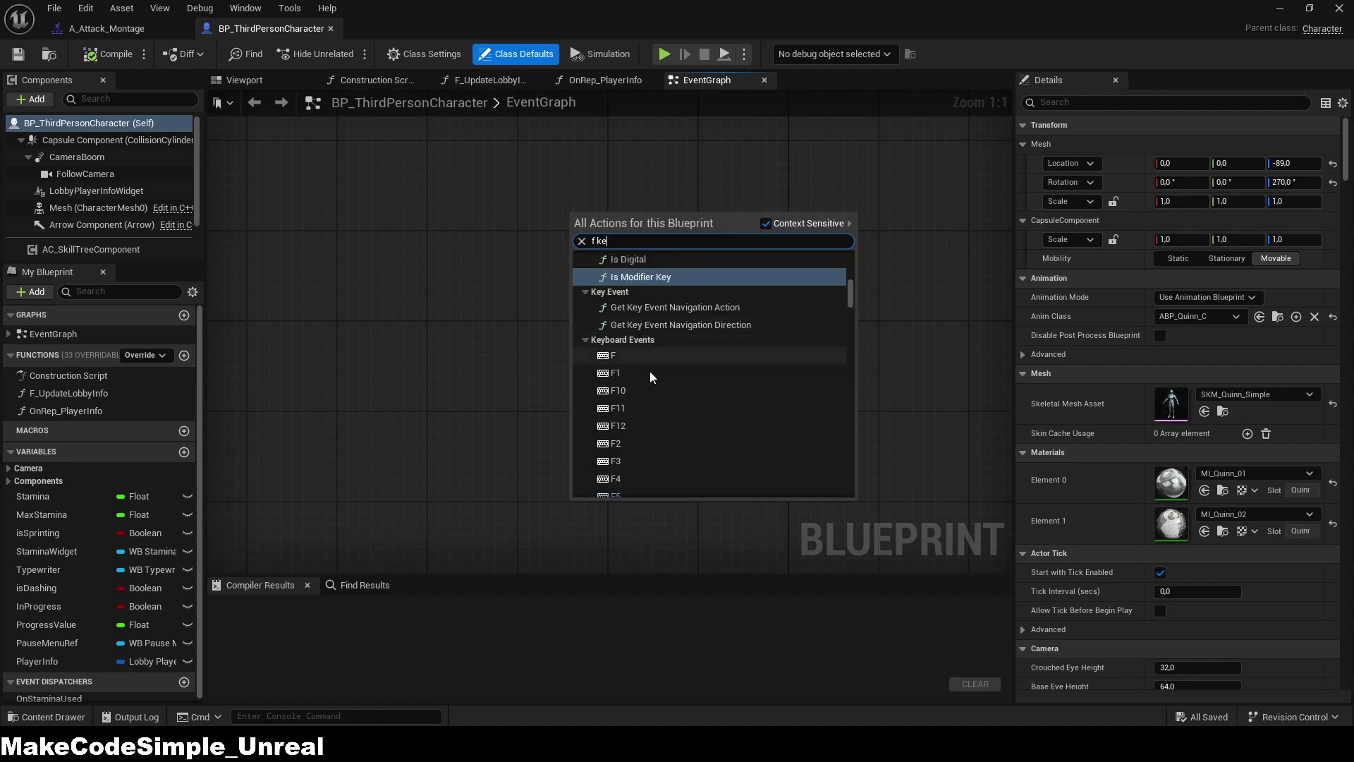
scroll(650, 371, "down", 1)
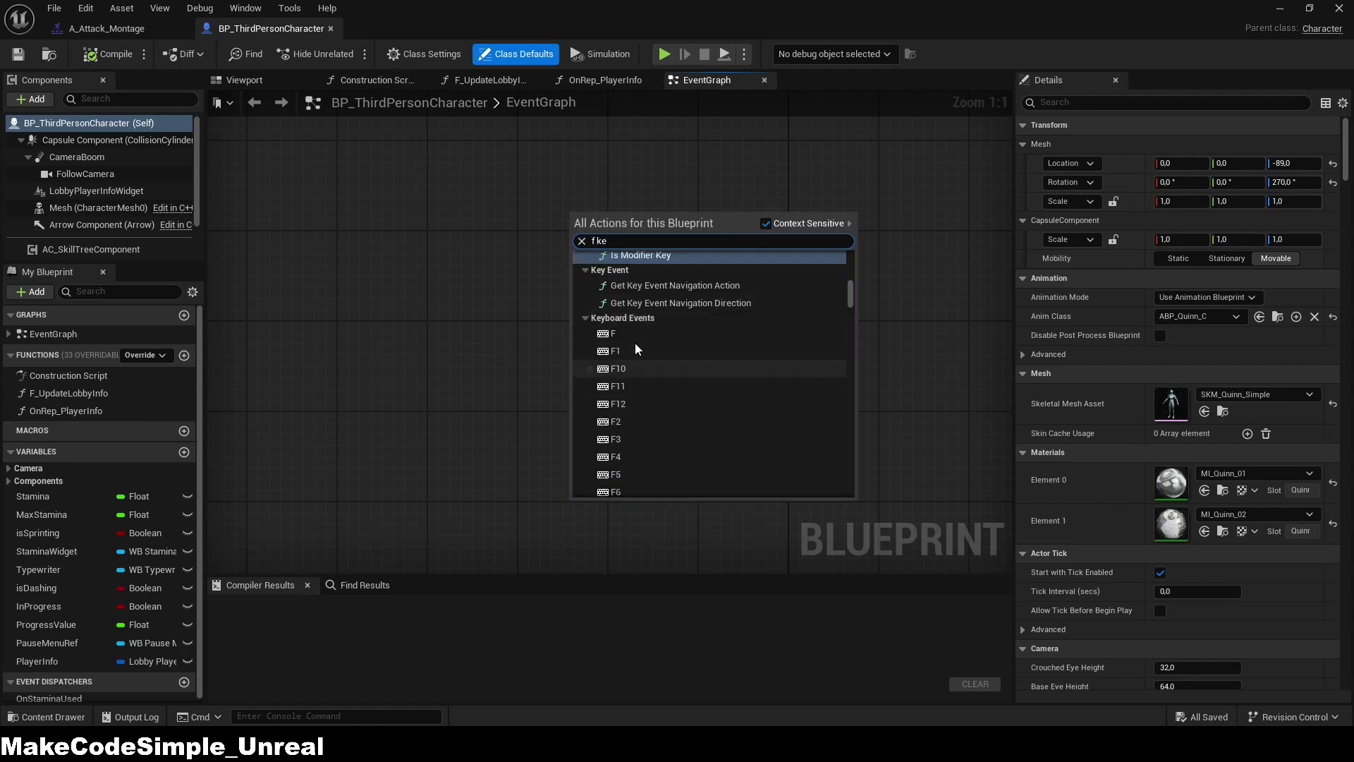
left_click(633, 336)
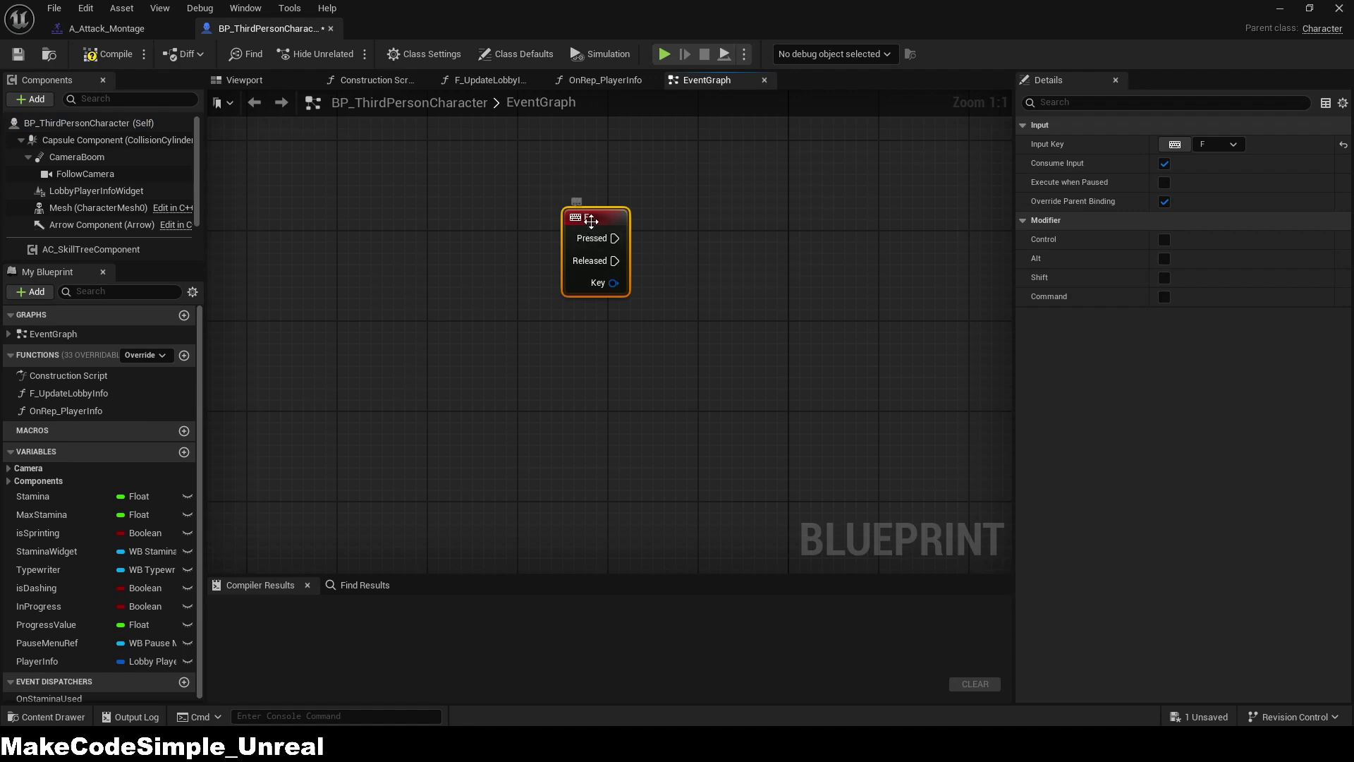
left_click_drag(588, 215, 632, 238)
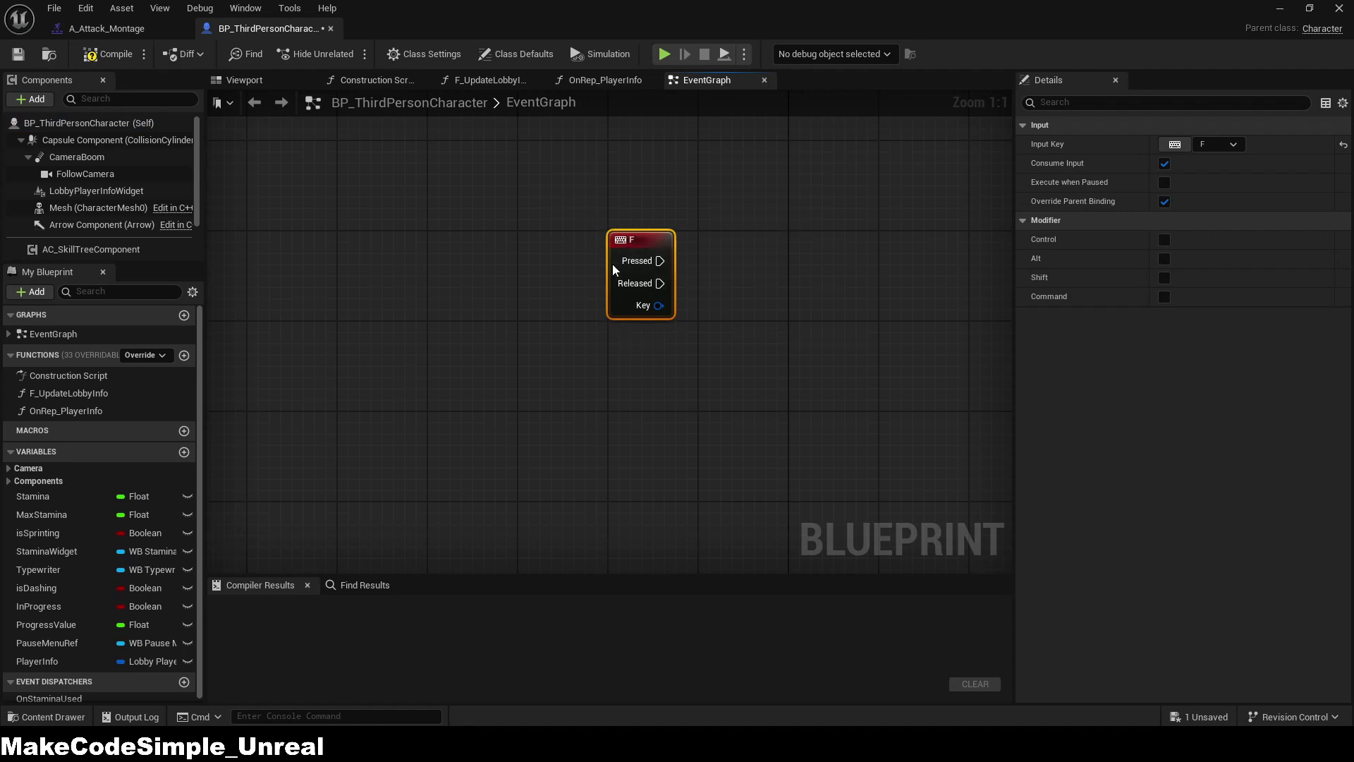
left_click(120, 52)
Step: Save the character blueprint and create an Actor blueprint BP_TargetActor in the MotionWarping folder
left_click(15, 57)
left_click(89, 31)
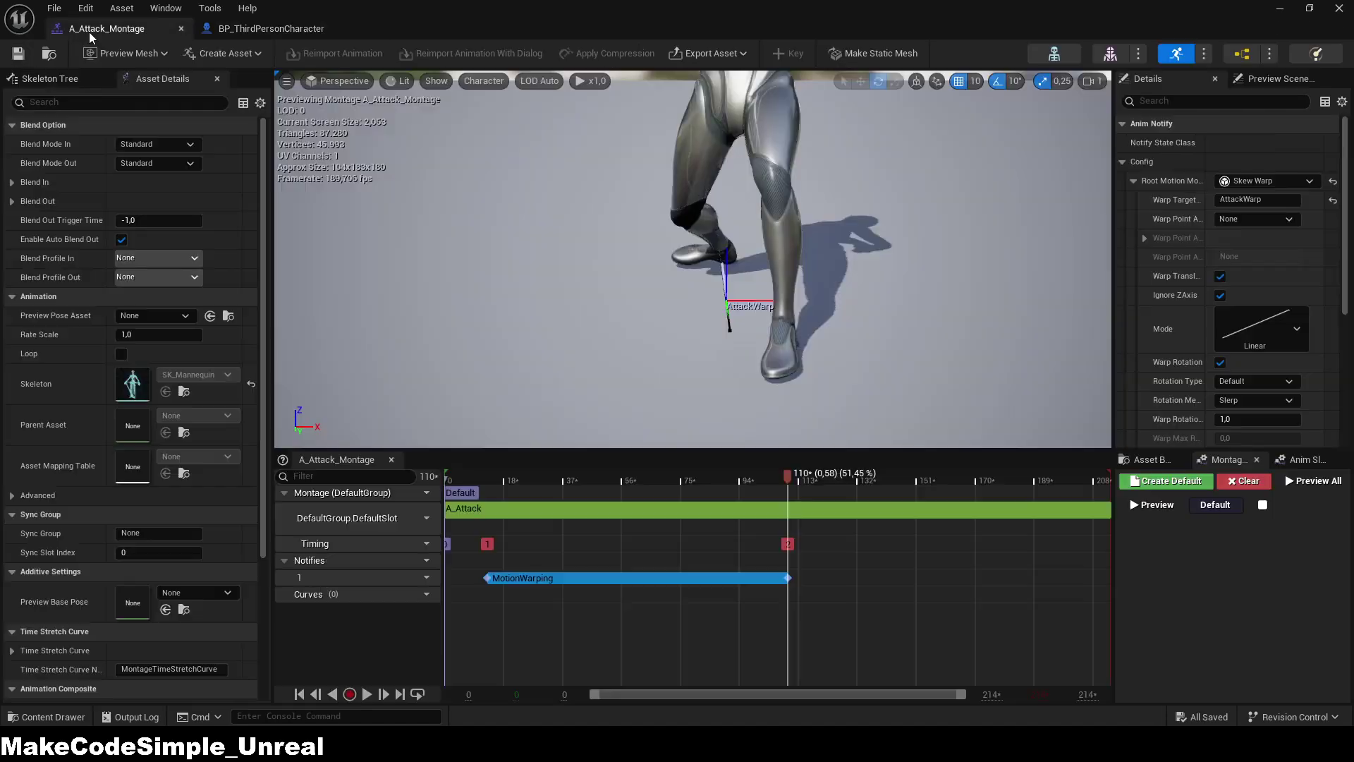
left_click(1243, 54)
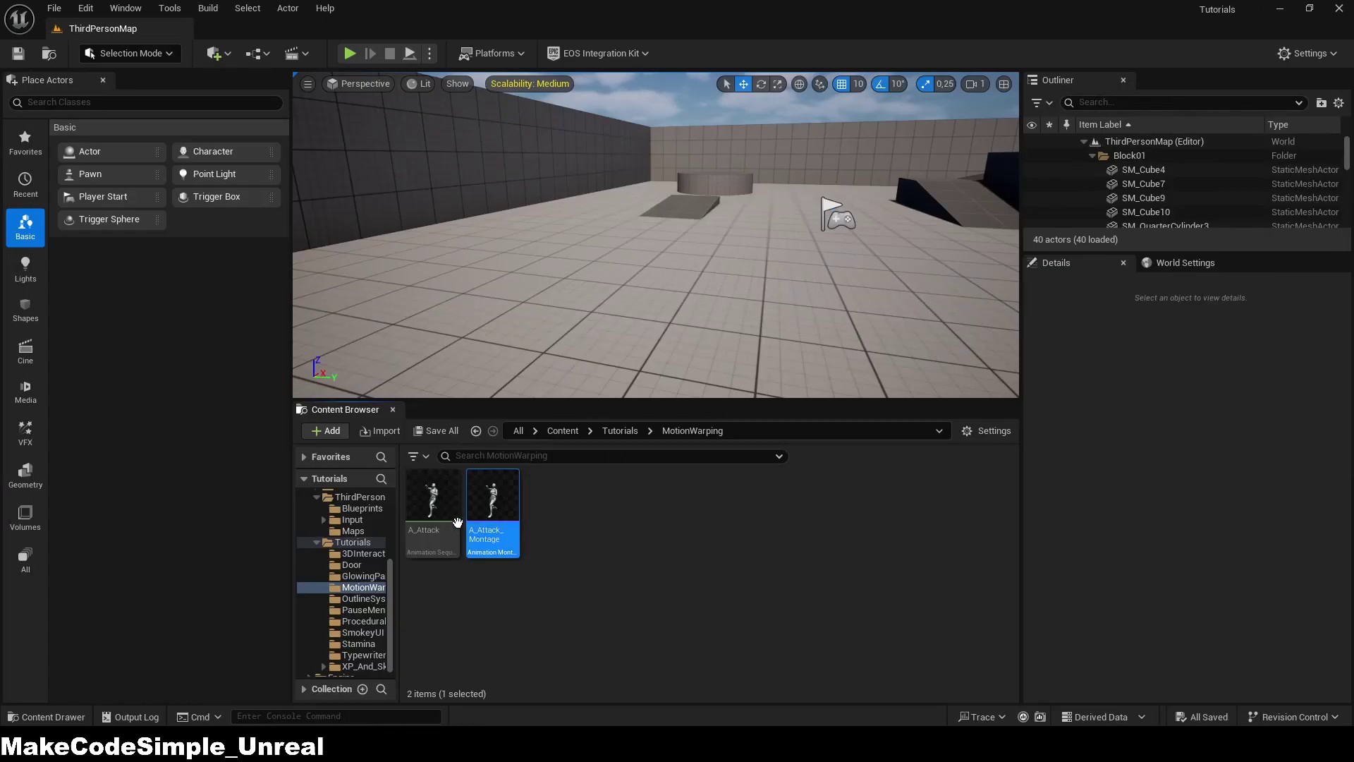
right_click(546, 510)
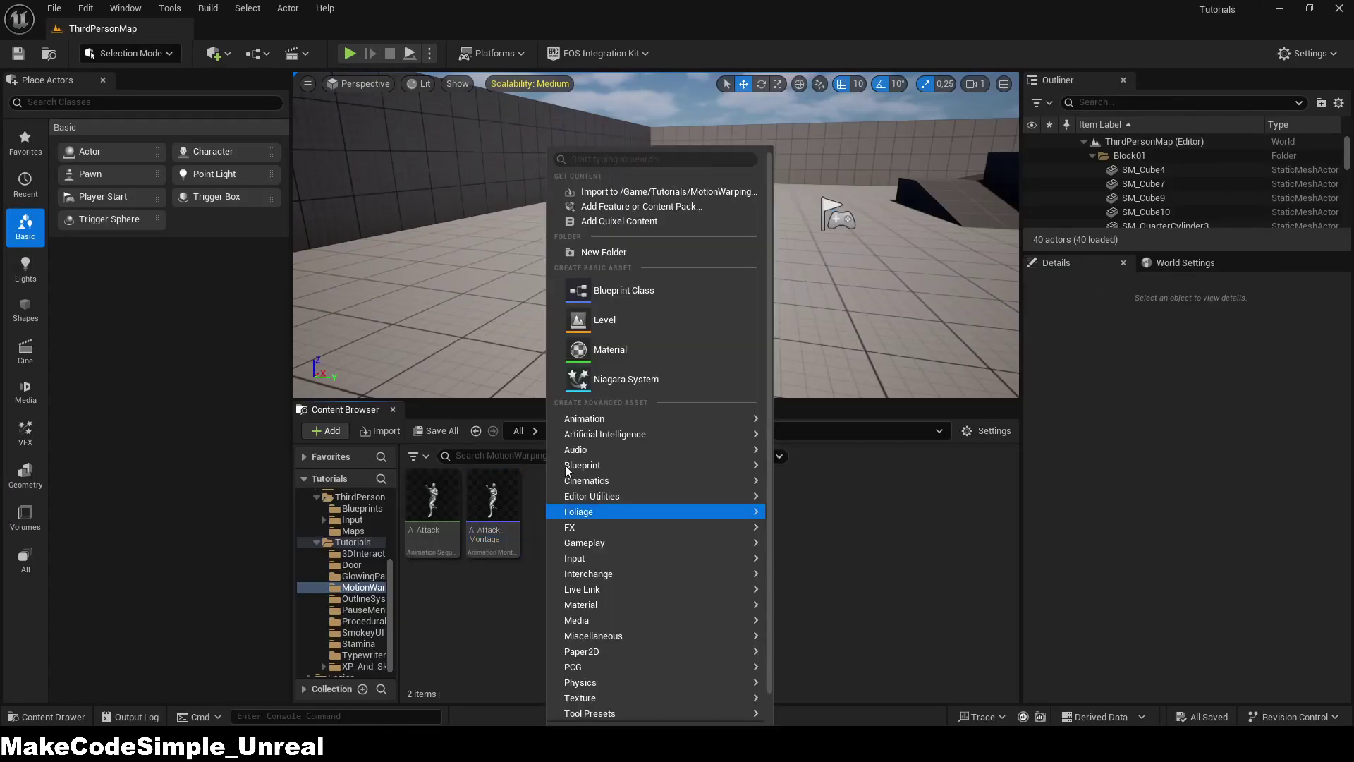
left_click(621, 296)
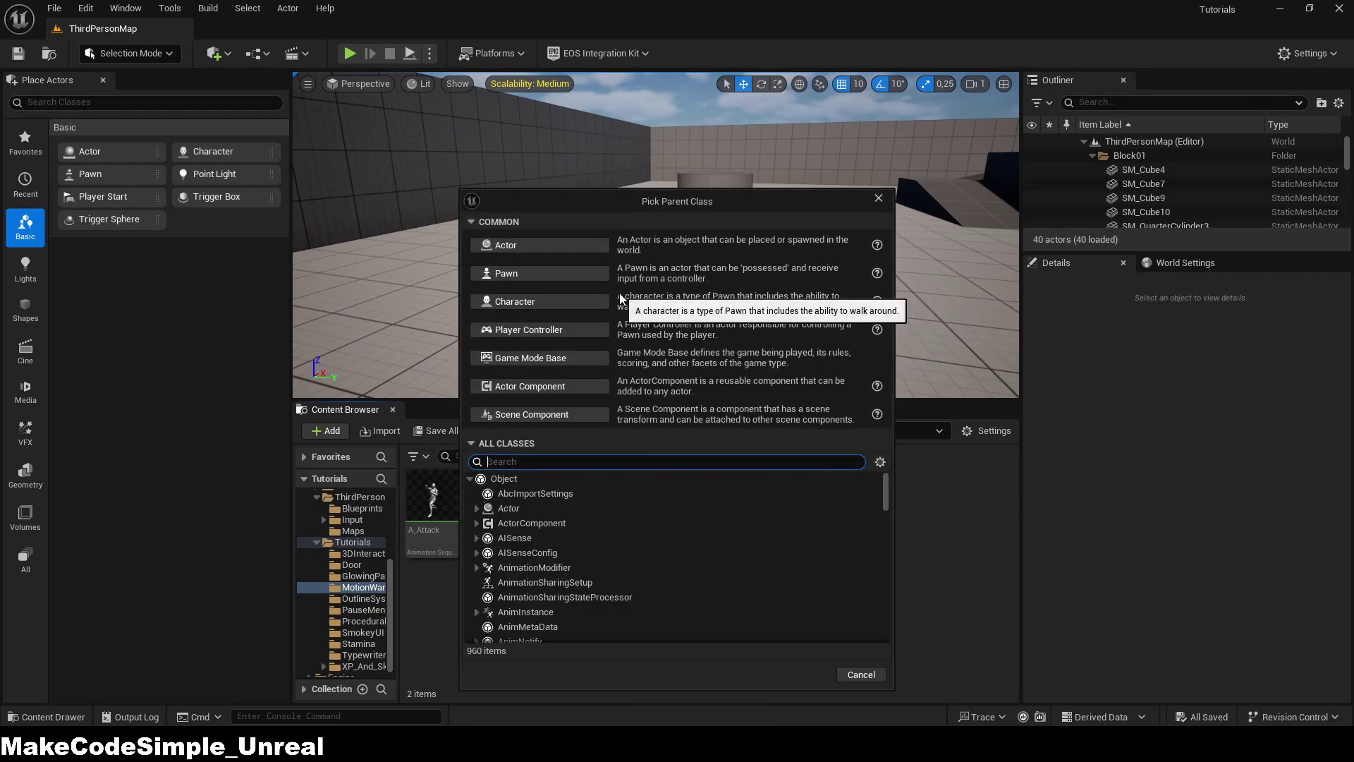
left_click(544, 245)
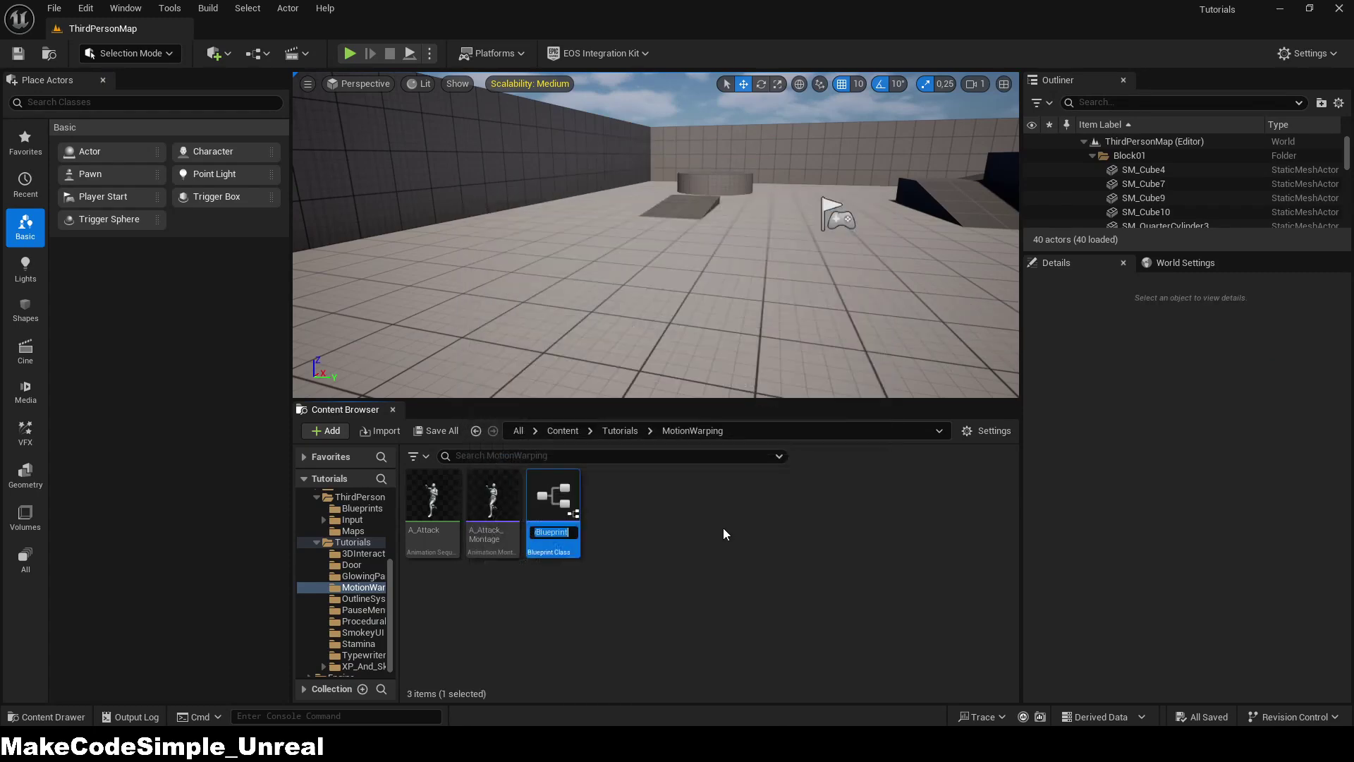
type("BP_TargetActor")
key("Return")
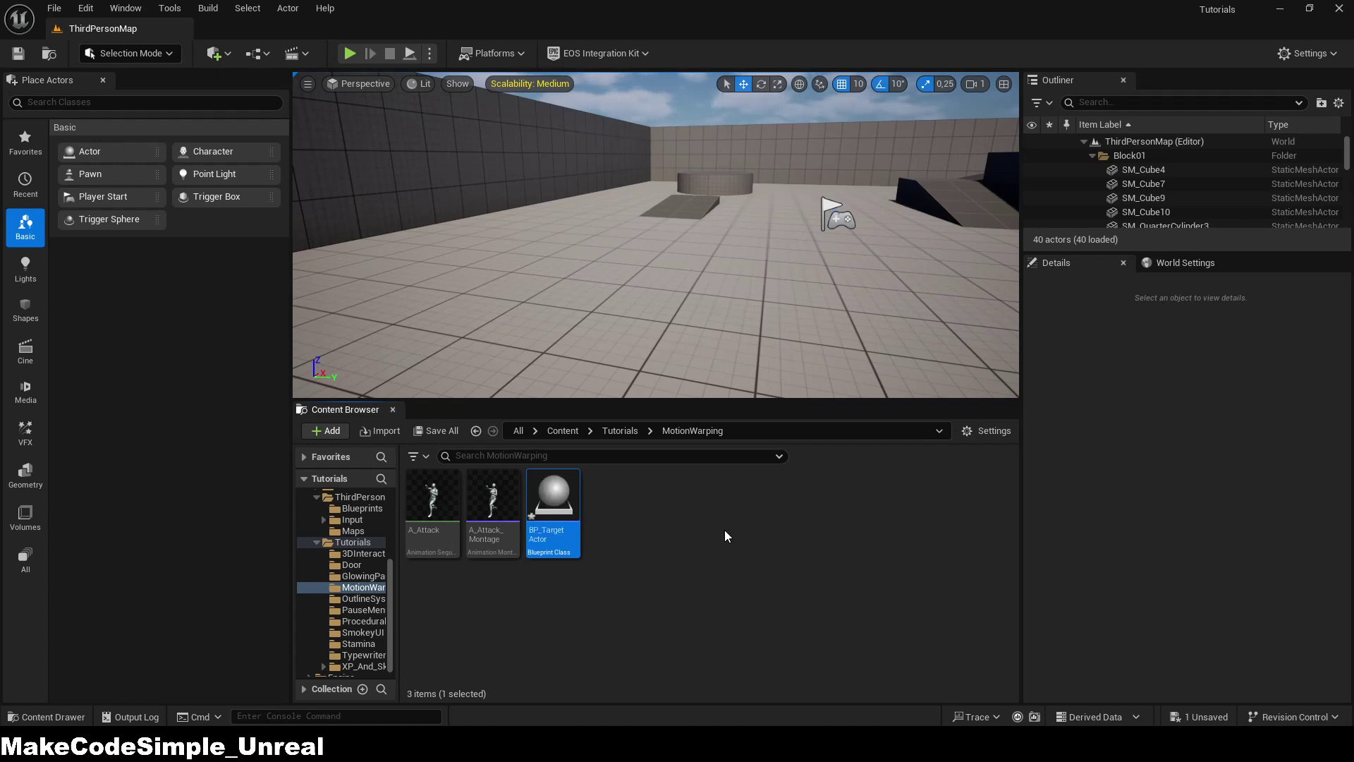
Step: Place BP_TargetActor in the level at 1370, 1140, 110 and open it
right_click_drag(706, 321, 705, 330)
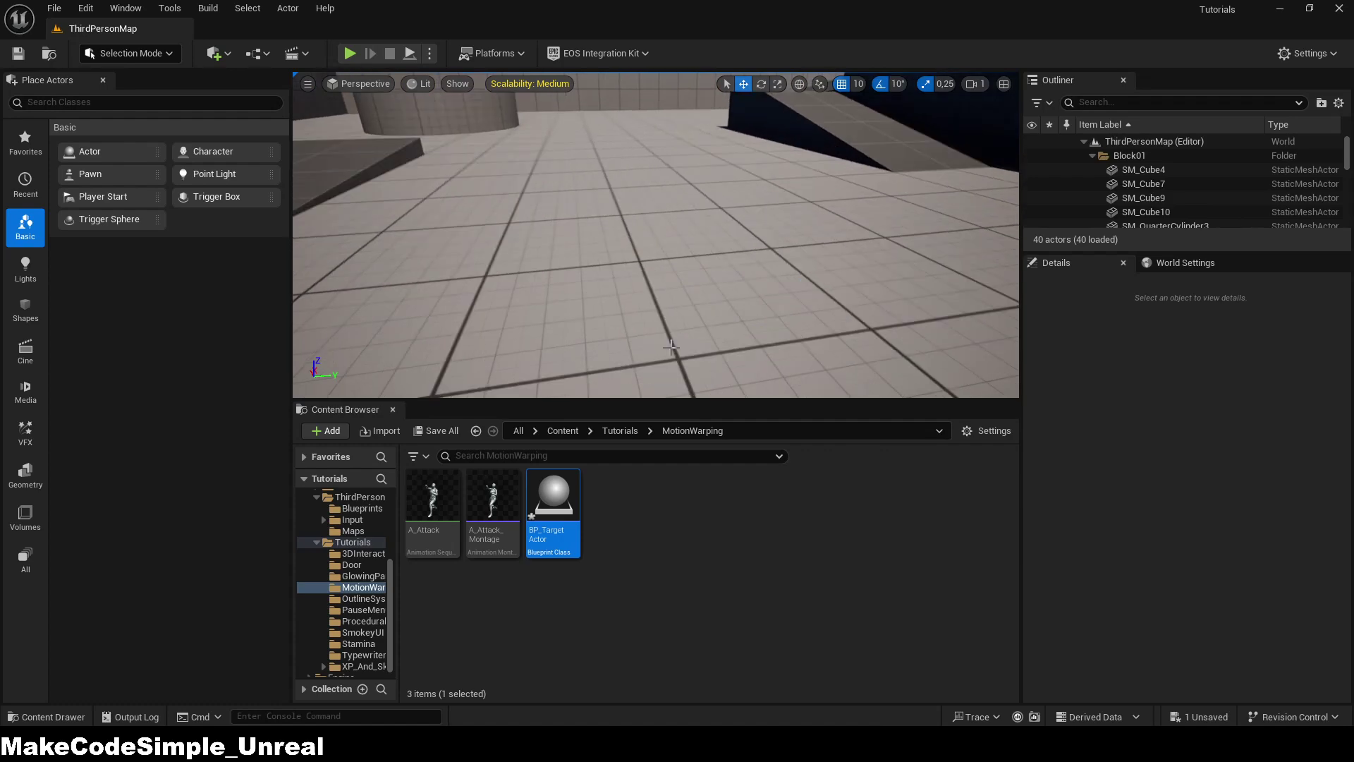
left_click_drag(542, 506, 675, 232)
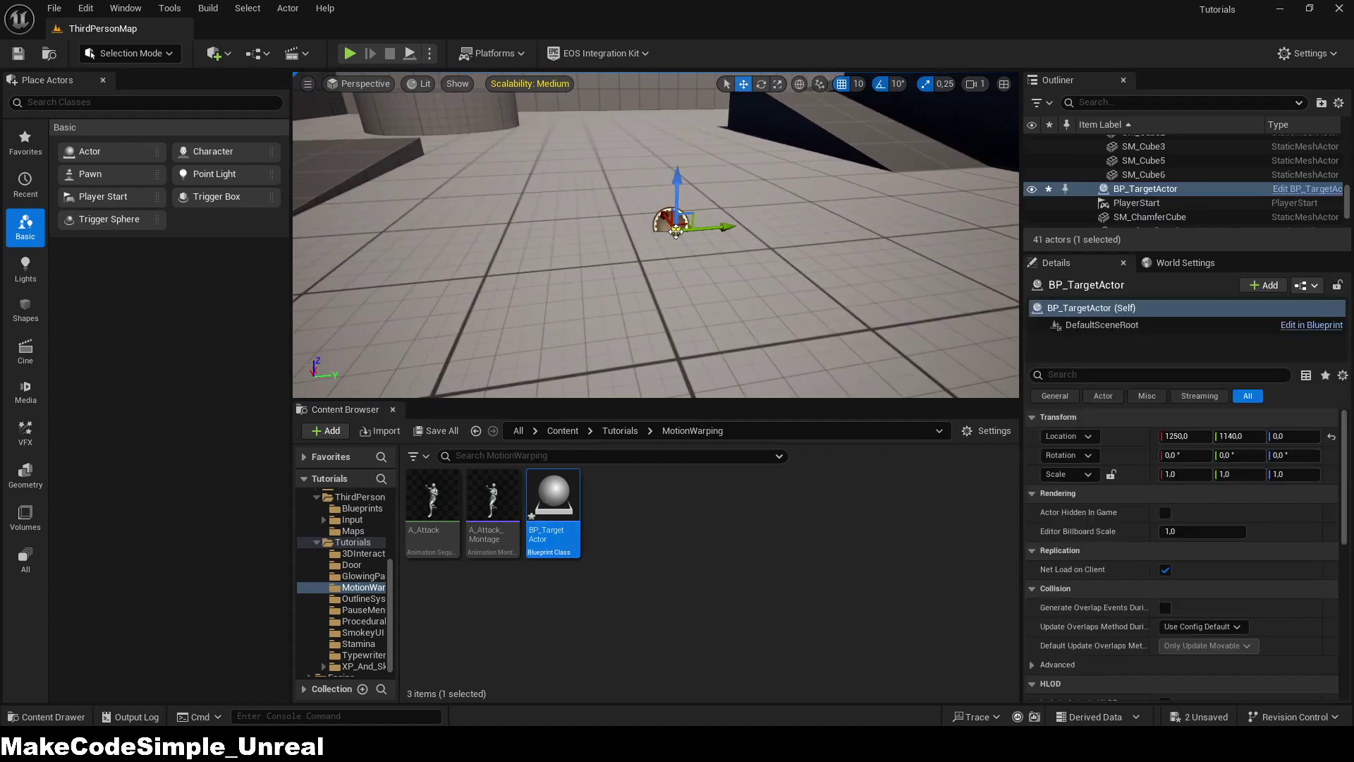
right_click_drag(676, 232, 611, 258)
left_click_drag(555, 269, 500, 261)
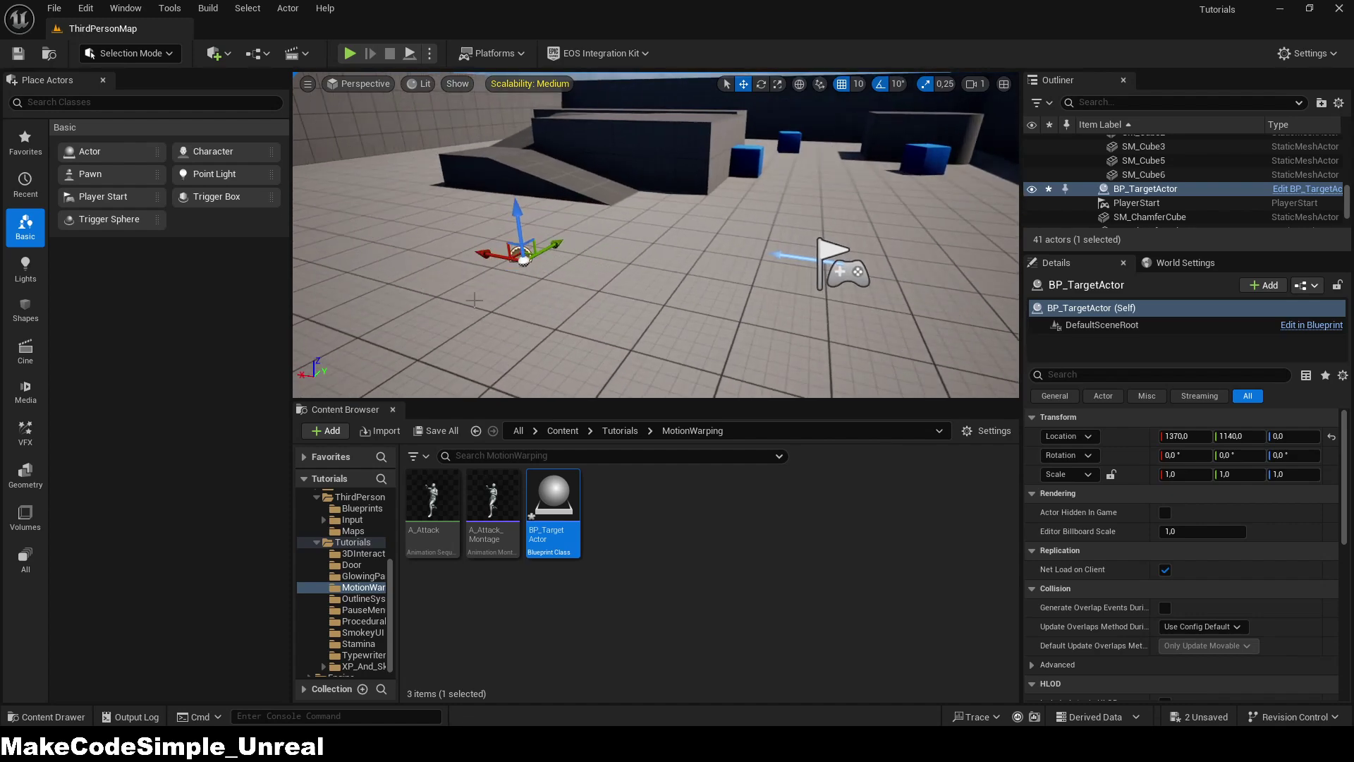
double_click(552, 501)
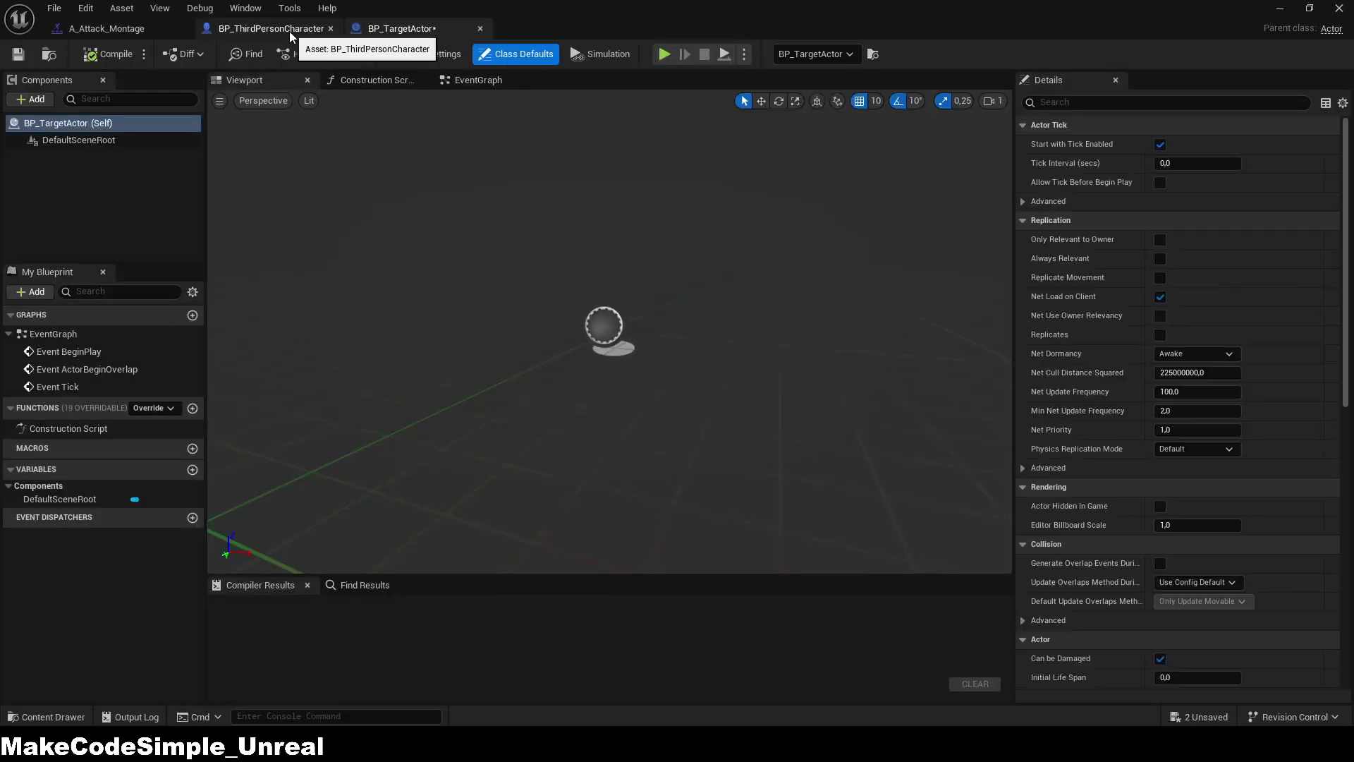
Step: Add Get All Actors Of Class after the F key event, set to BP Target Actor
left_click(265, 29)
left_click_drag(670, 262, 696, 259)
type("getallac")
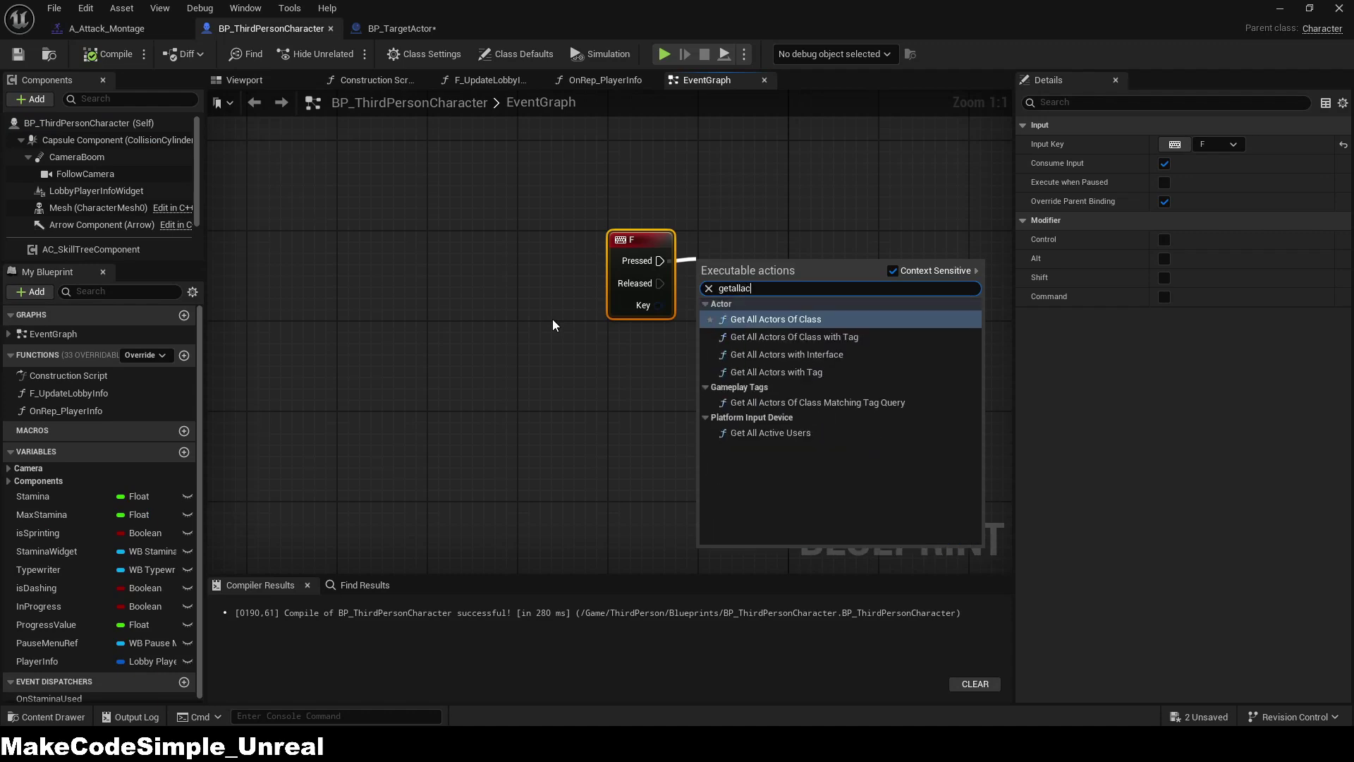
key("Return")
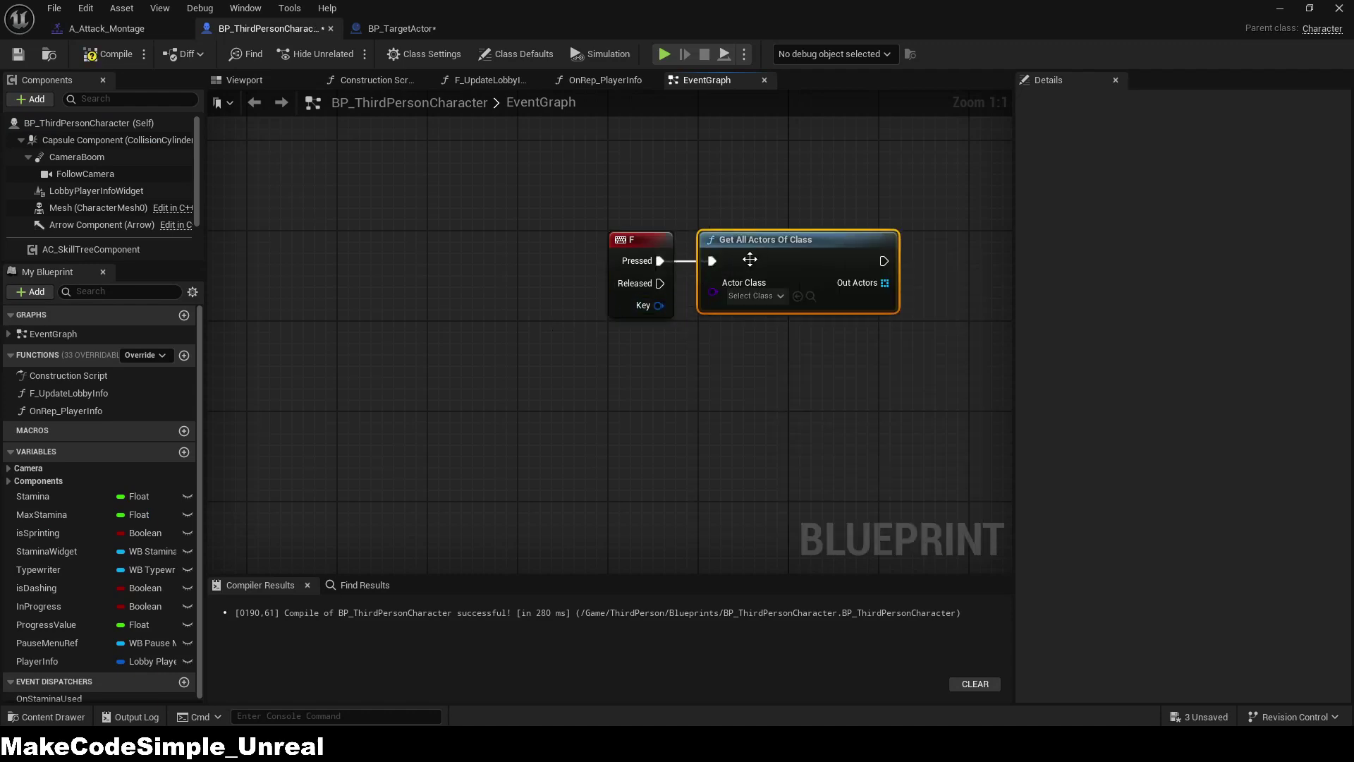
left_click(749, 296)
type("bp_ta")
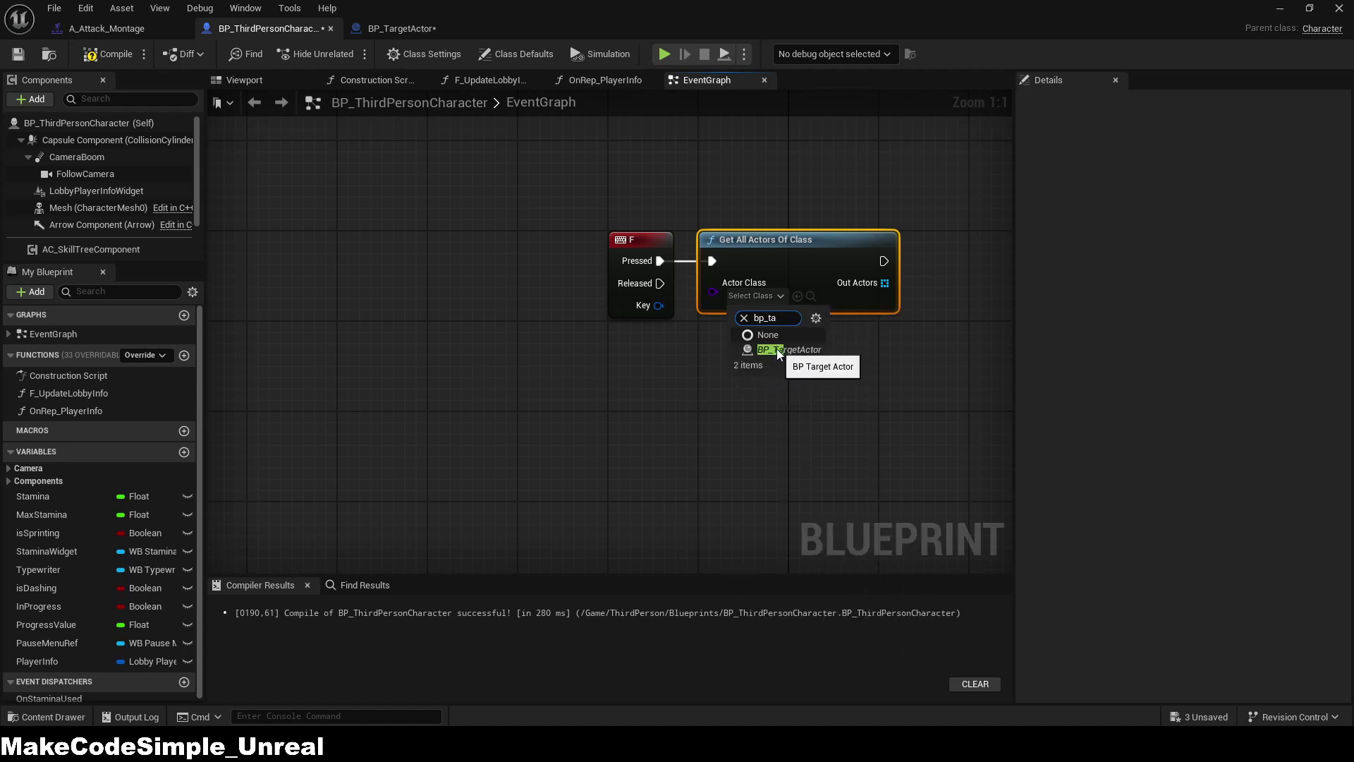
left_click(777, 349)
Step: Add a GET node taking index 0 from Out Actors
right_click_drag(908, 301, 619, 302)
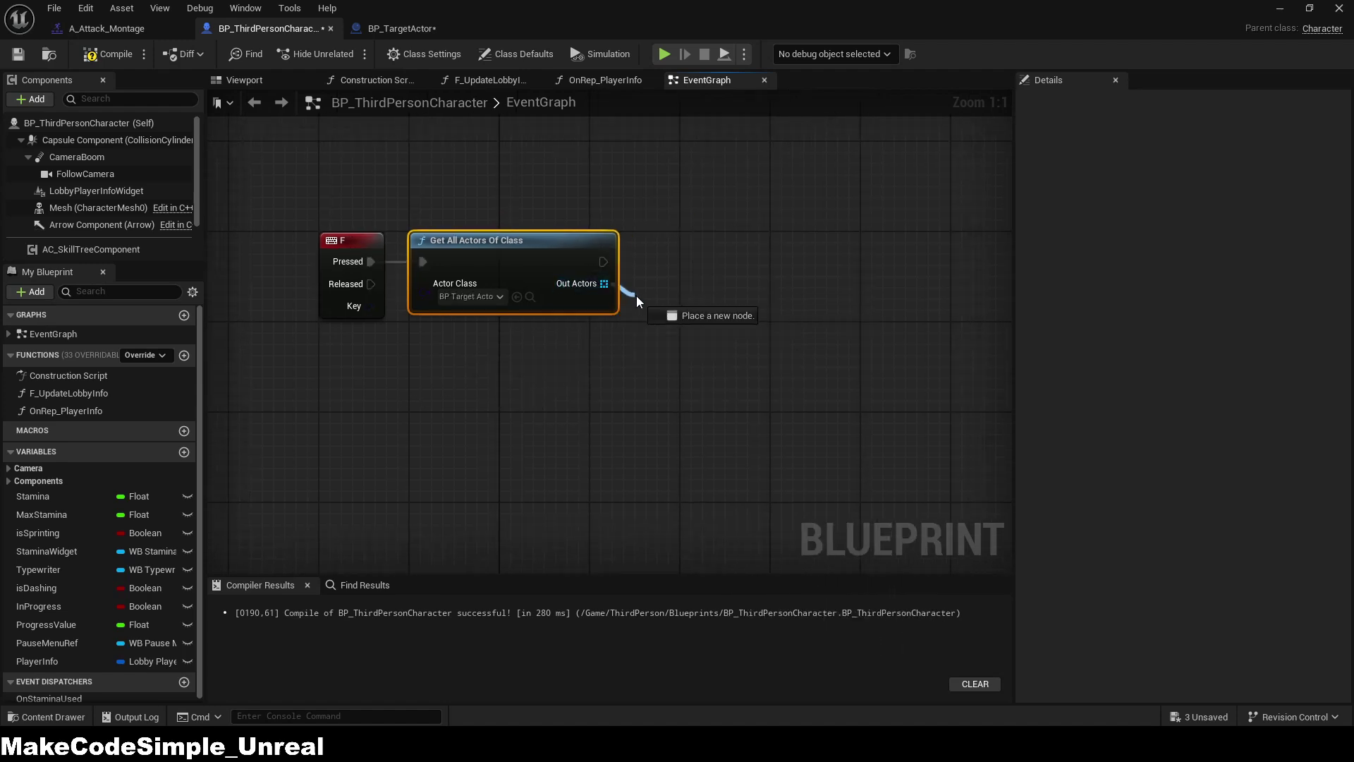
left_click_drag(637, 297, 642, 297)
type("get")
key("Return")
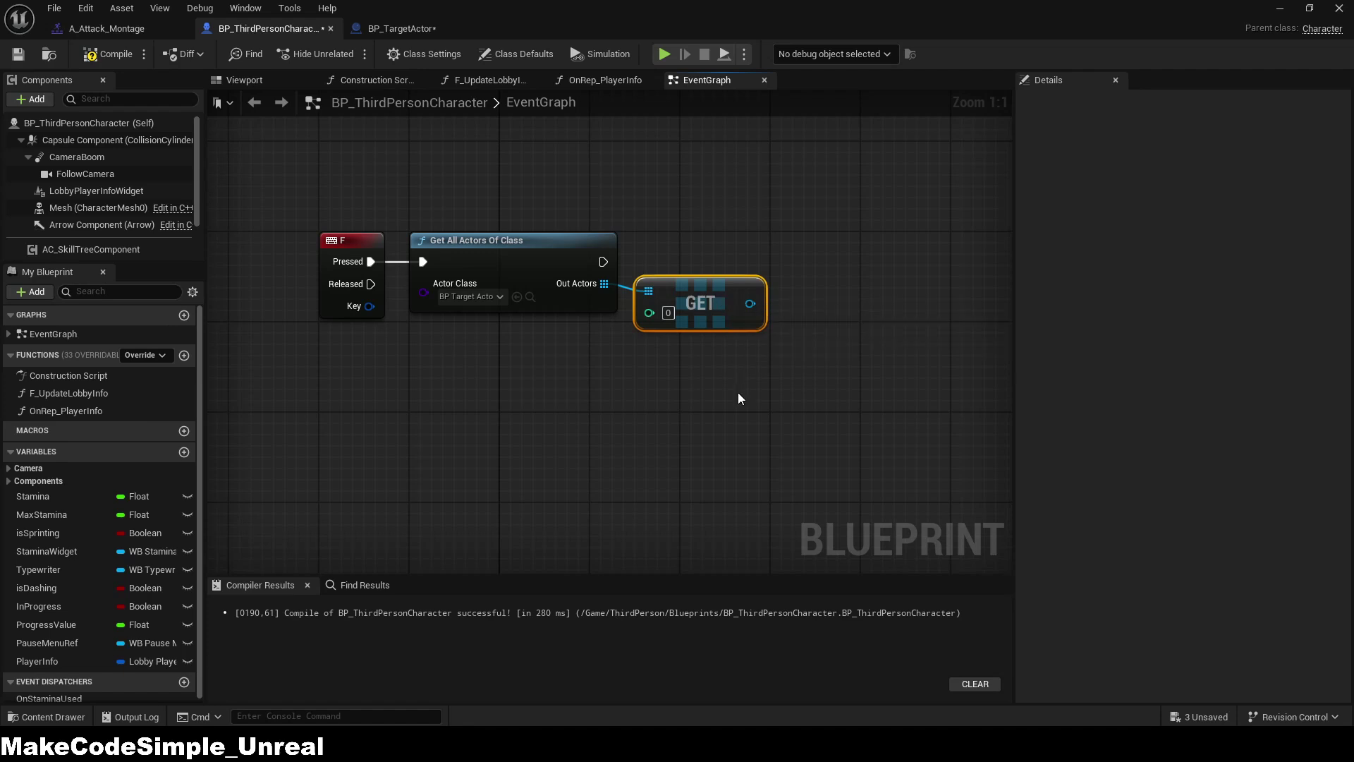
Step: Add a Get Actor Location node fed by the GET result
right_click_drag(738, 393, 626, 430)
left_click_drag(639, 341, 667, 340)
type("getactorlo")
key("Down")
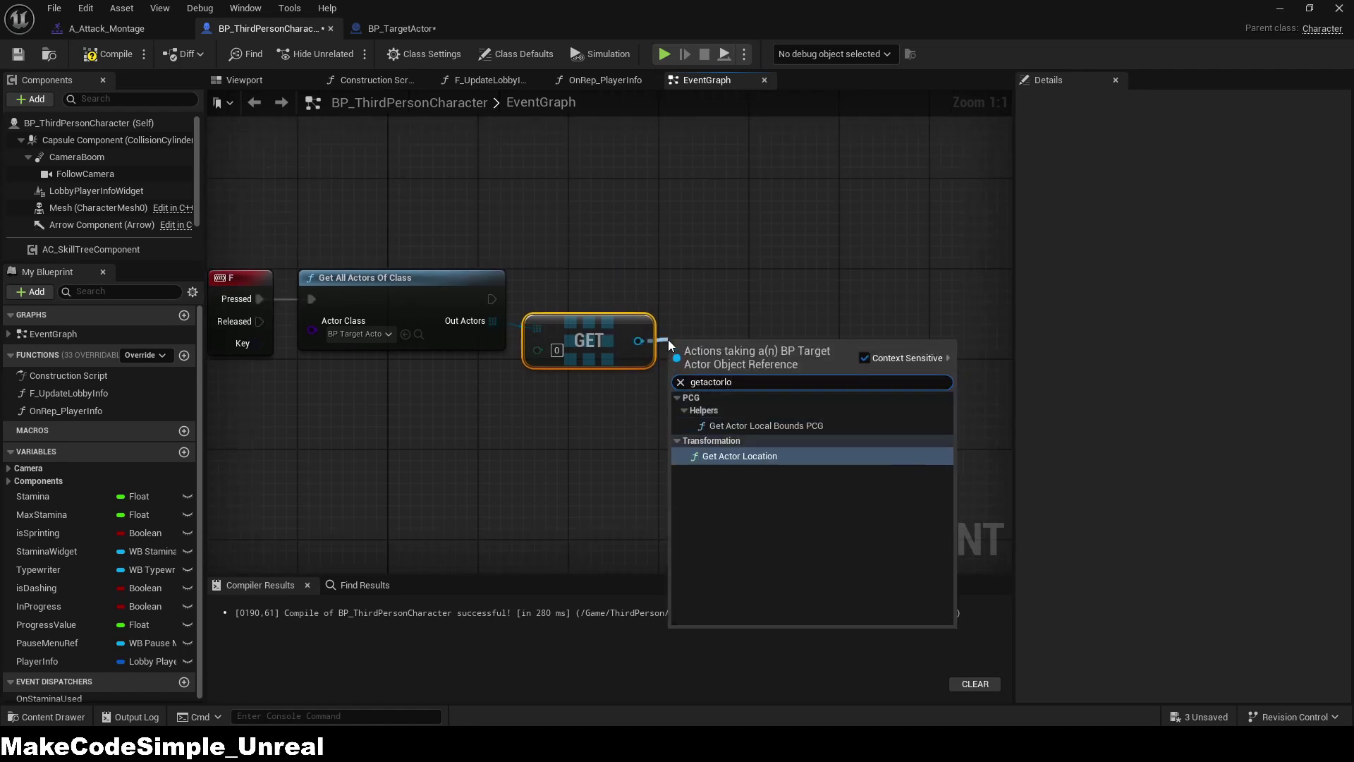
key("Return")
left_click_drag(734, 347, 736, 314)
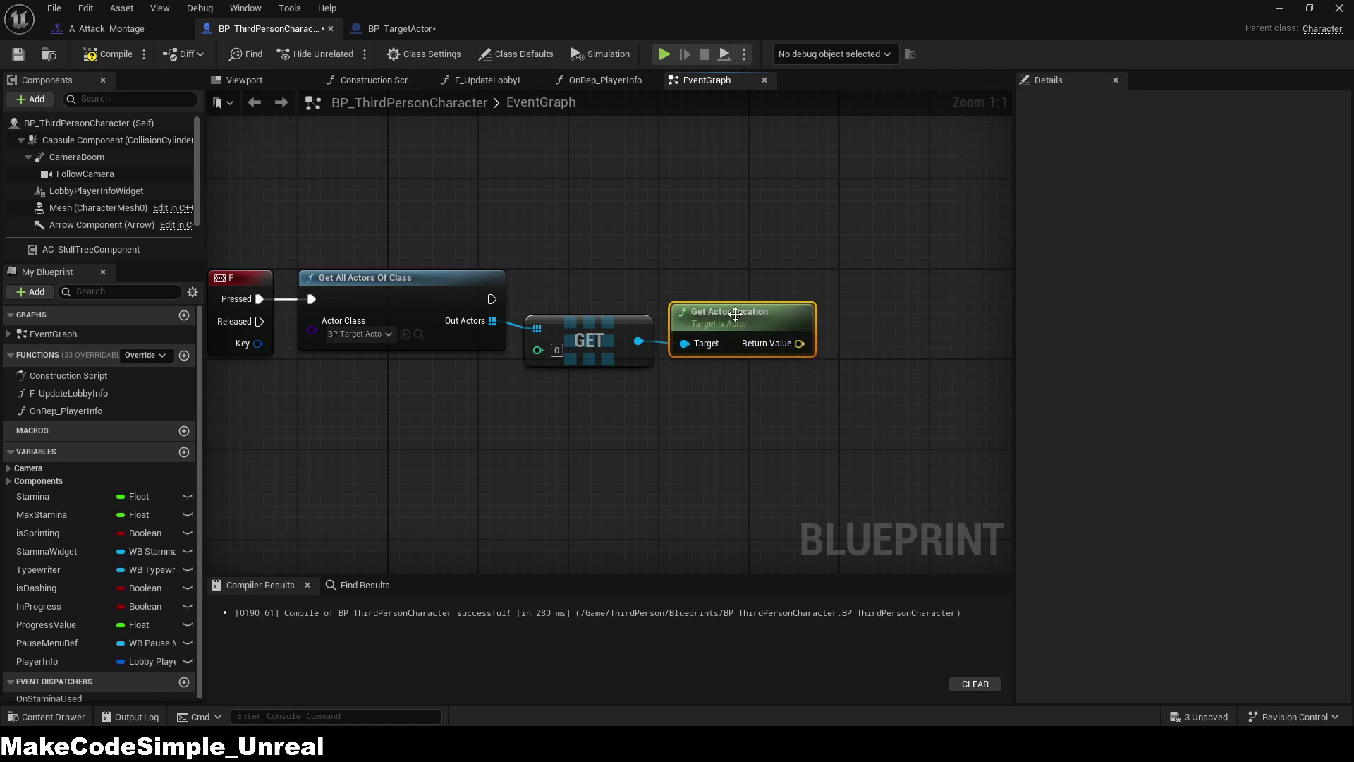
left_click(35, 99)
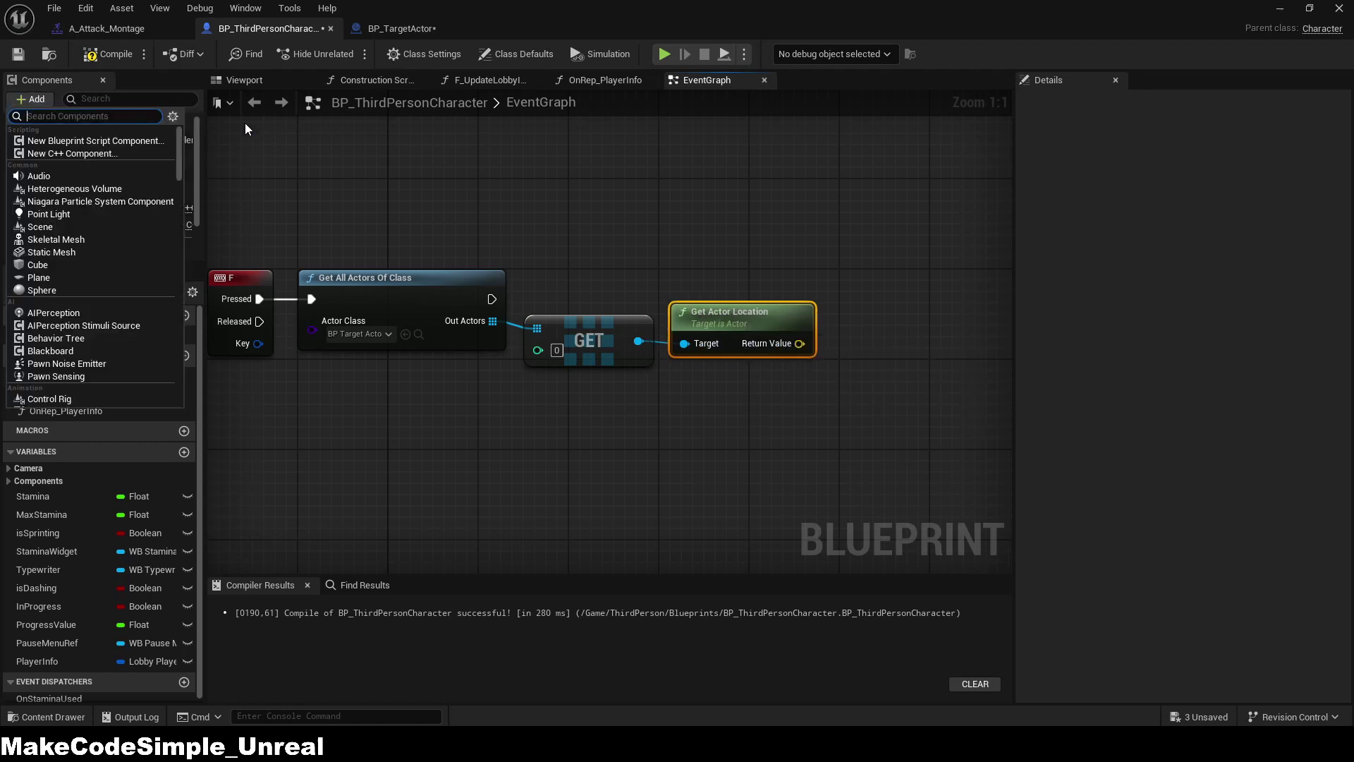
Step: Add a Motion Warping component to the character and place its reference in the graph
type("motion")
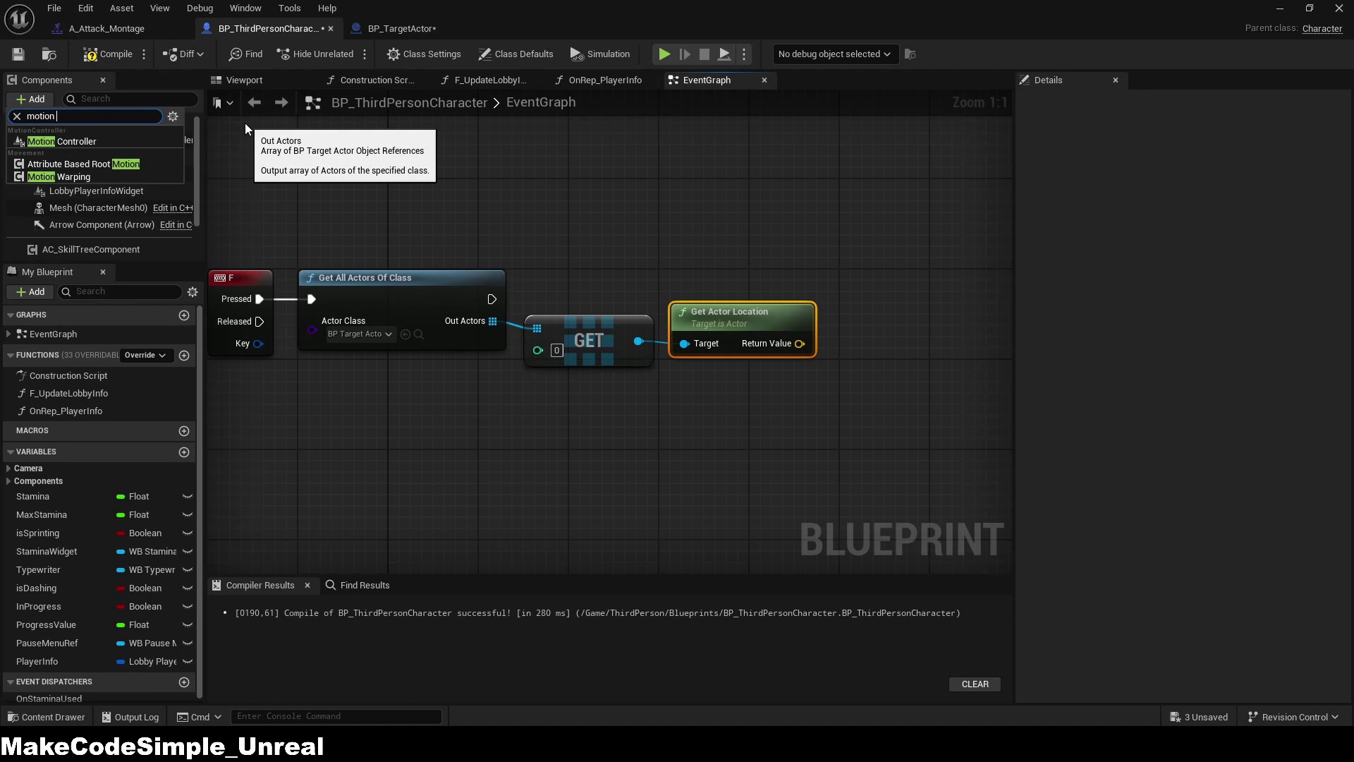
left_click(60, 176)
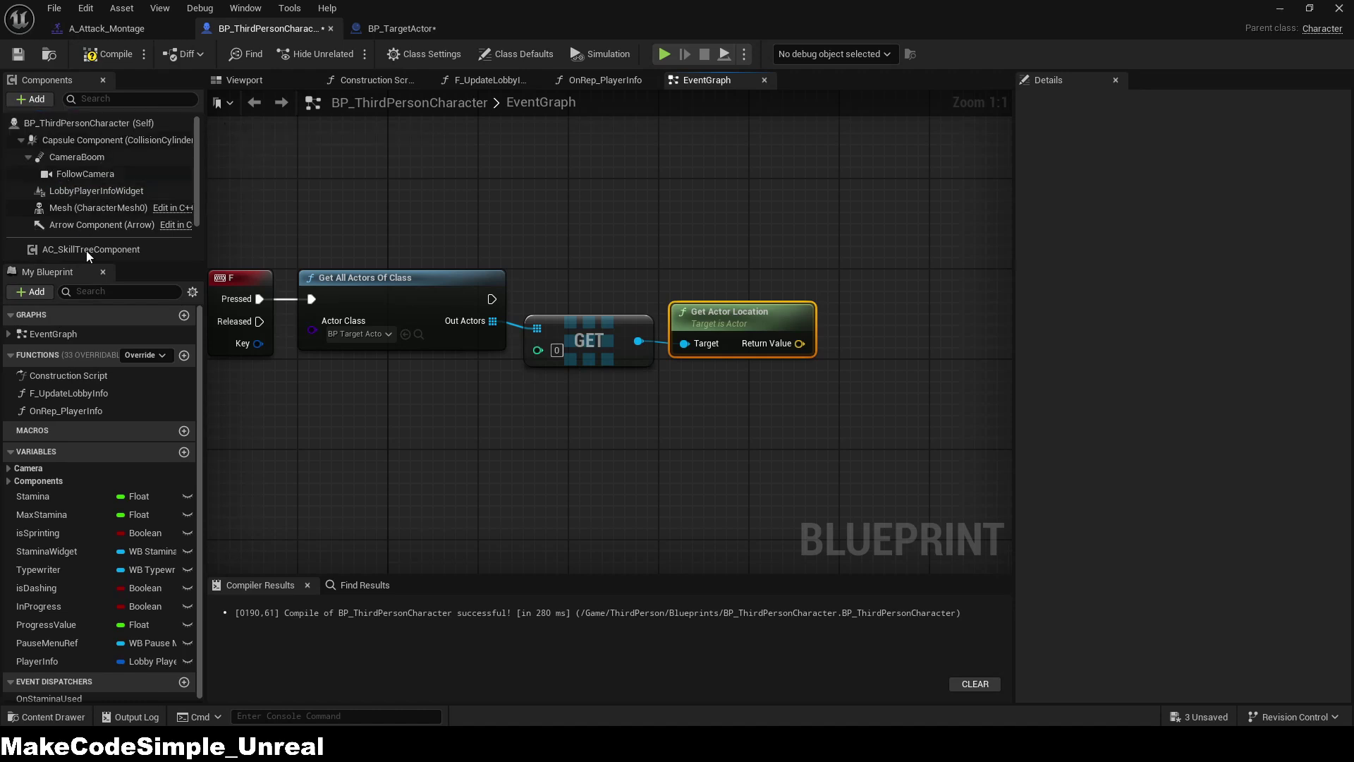
left_click(71, 232)
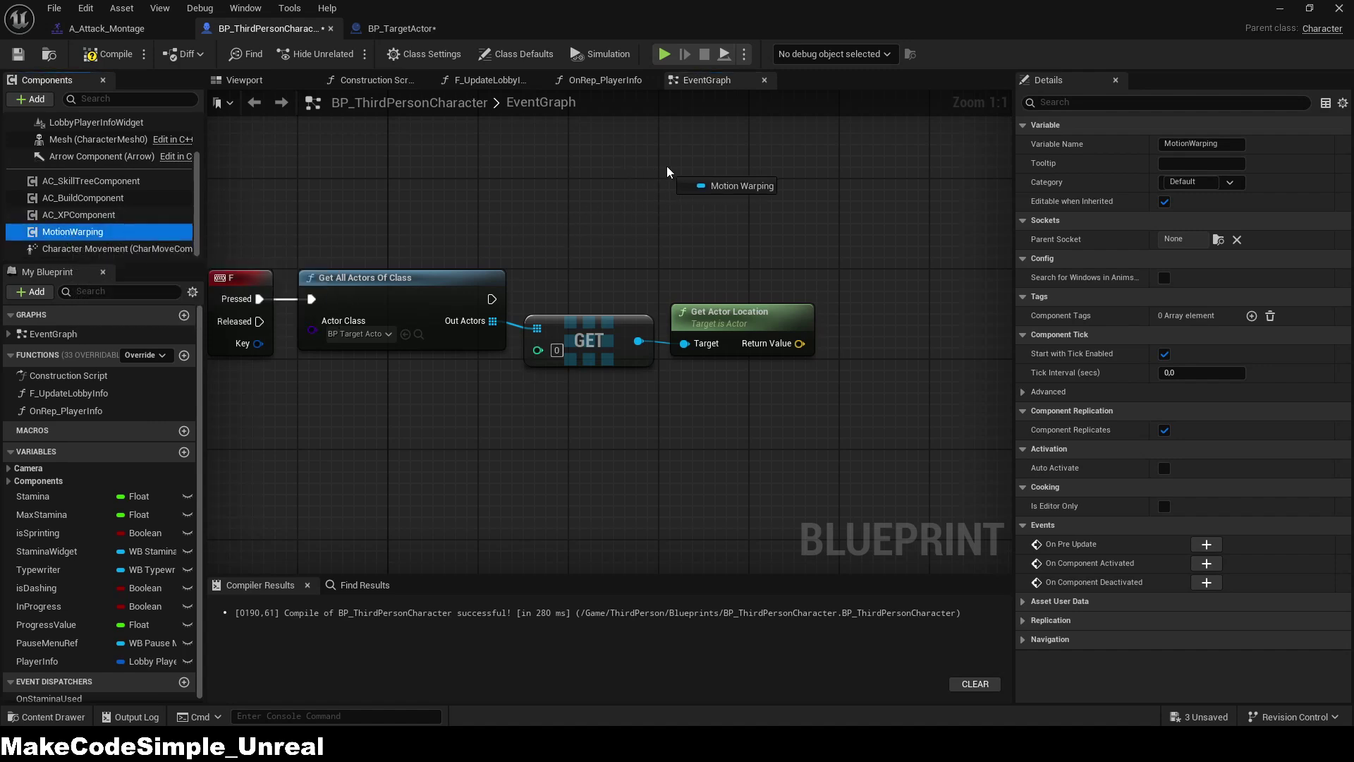
left_click_drag(667, 167, 678, 169)
Step: Add an Add or Update Warp Target node on MotionWarping and split its Warp Target pin
left_click_drag(765, 180, 865, 252)
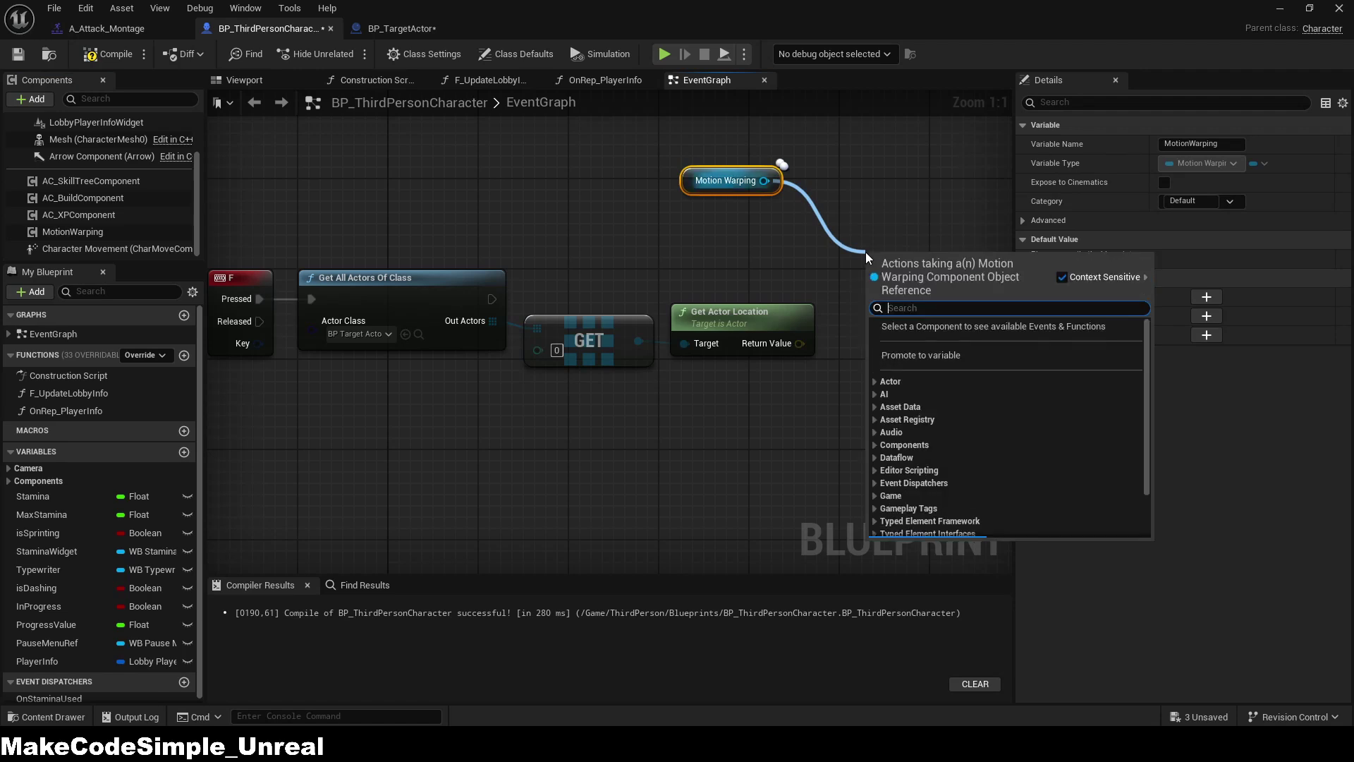
type("addor")
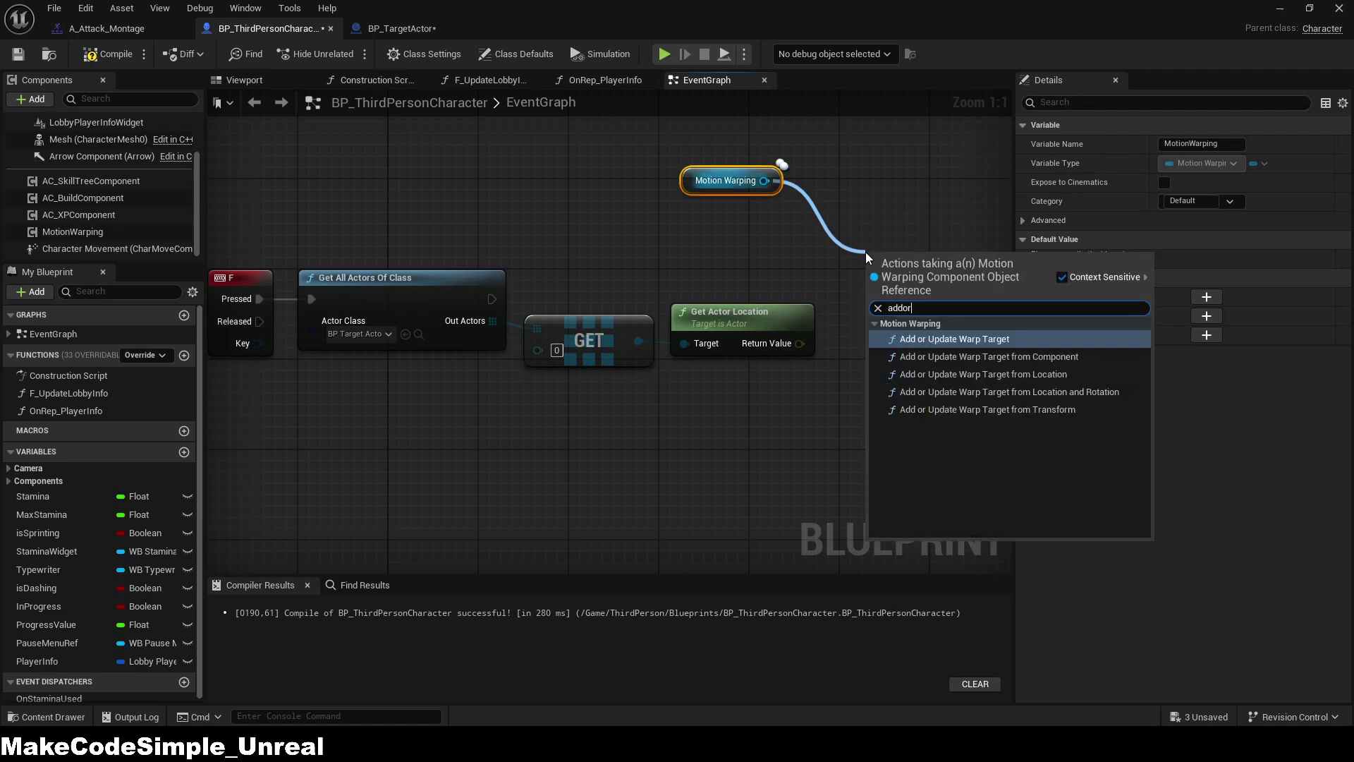
left_click(977, 340)
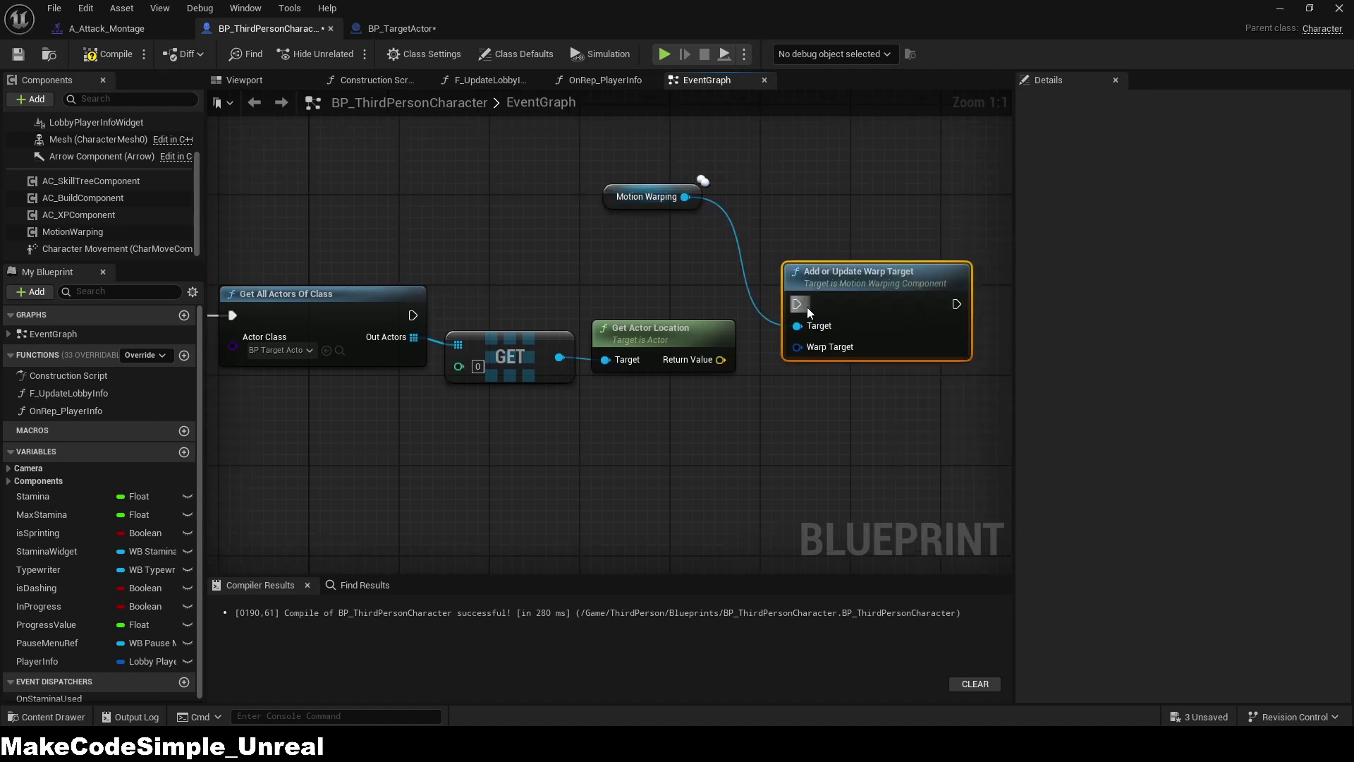
right_click(801, 347)
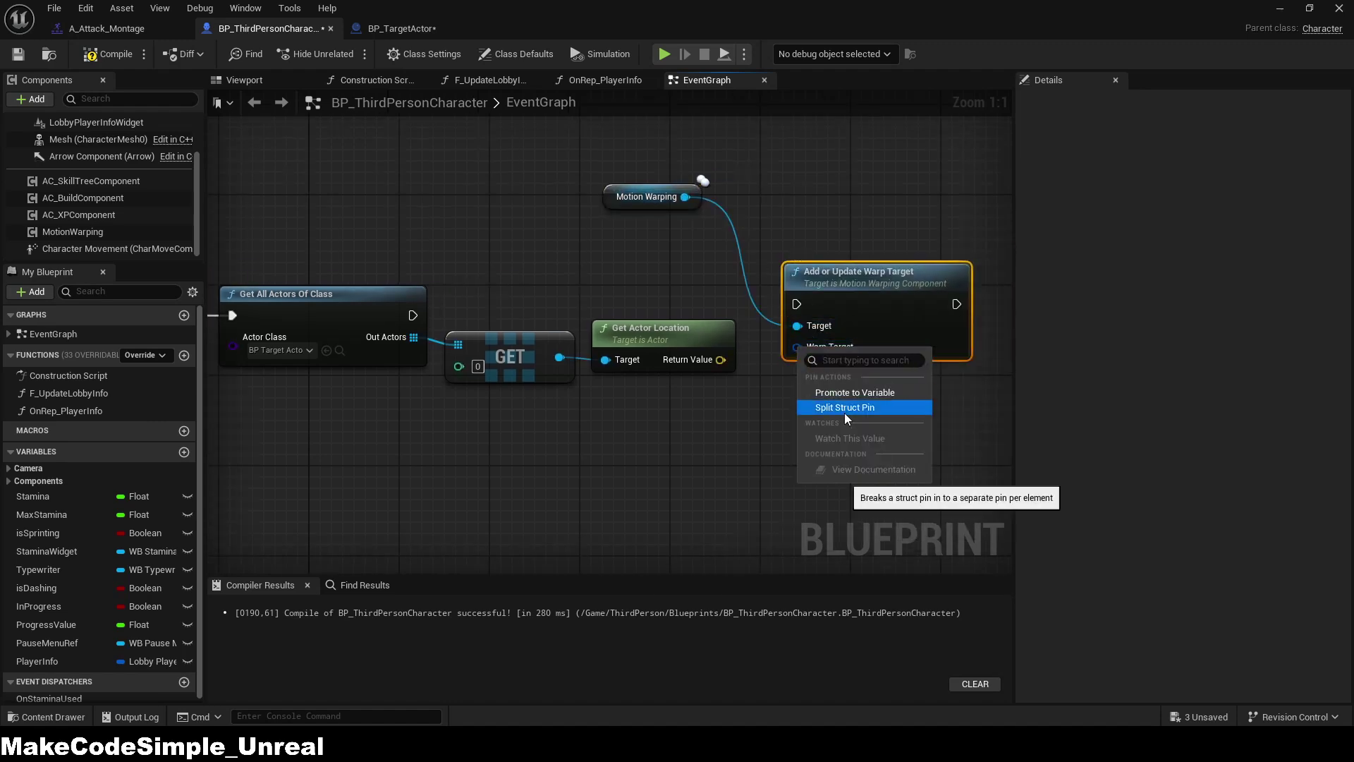
left_click(818, 408)
Step: Run the warp target update after Get All Actors Of Class, named AttackWarp
left_click_drag(412, 315, 872, 310)
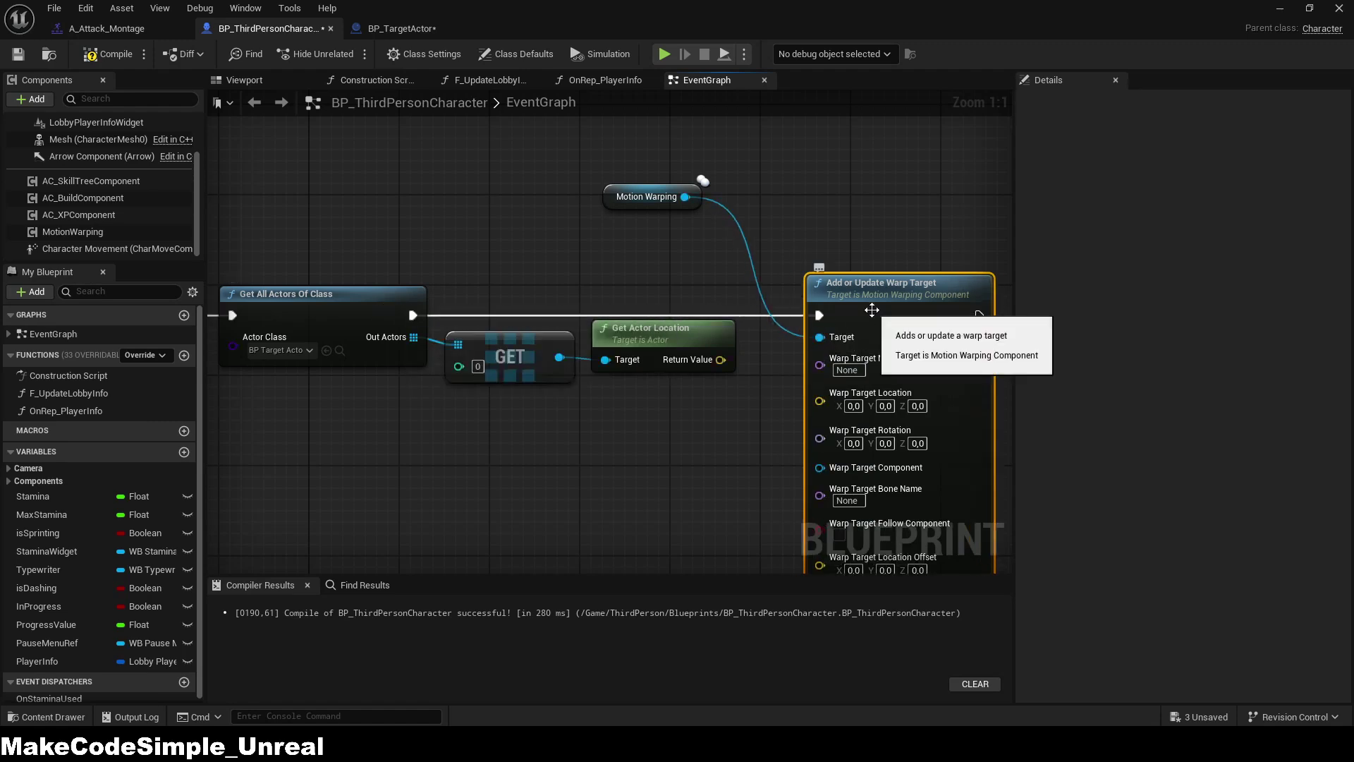
left_click(847, 370)
type("Att")
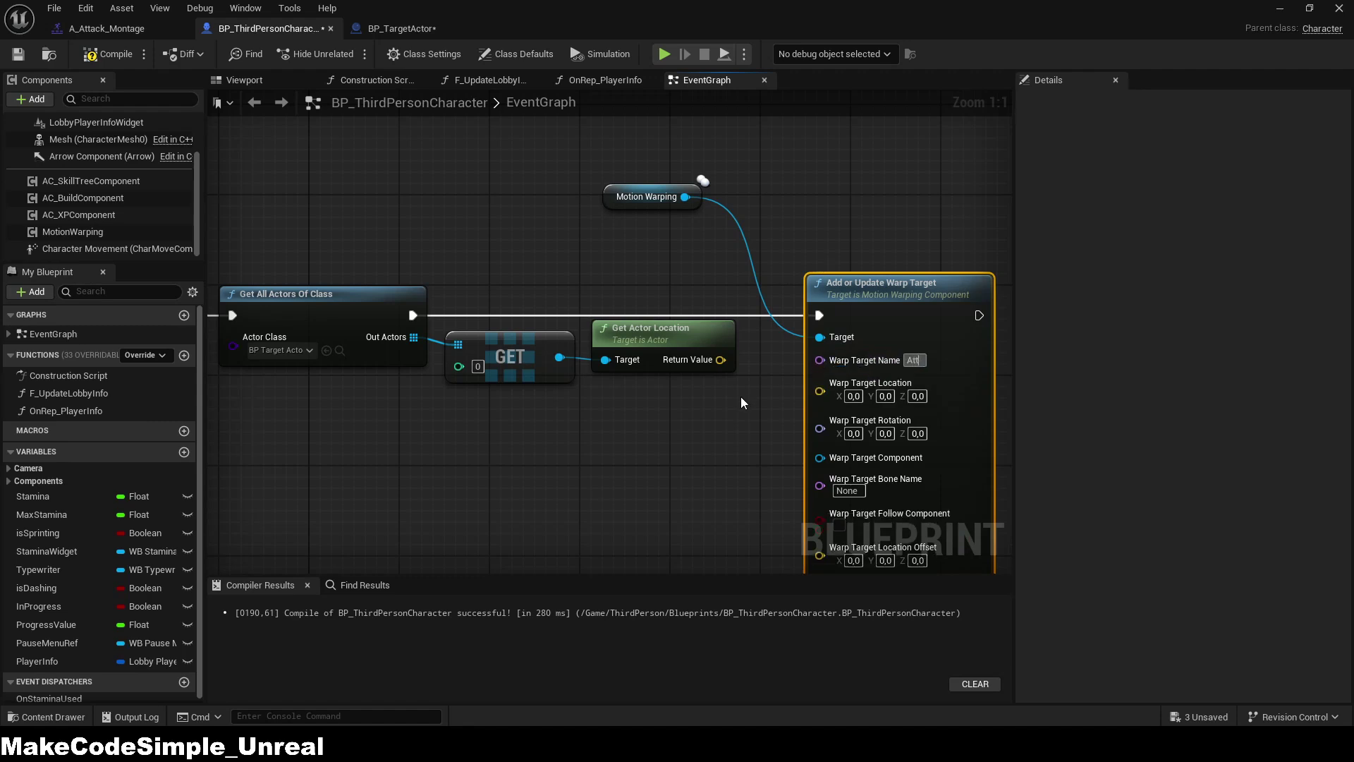
type("ackWarp")
key("Return")
left_click(740, 397)
left_click(555, 102)
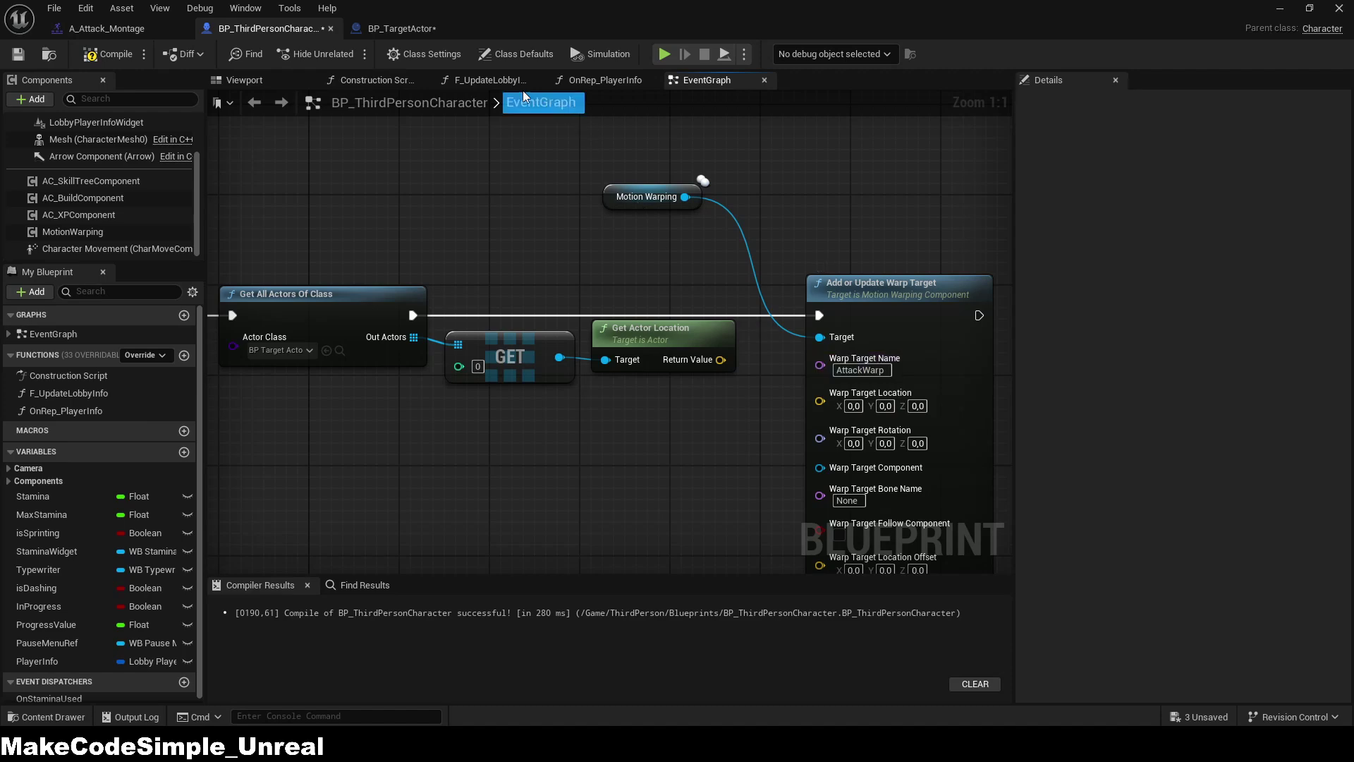
Step: Wire the actor location's Return Value into Warp Target Location
left_click(100, 26)
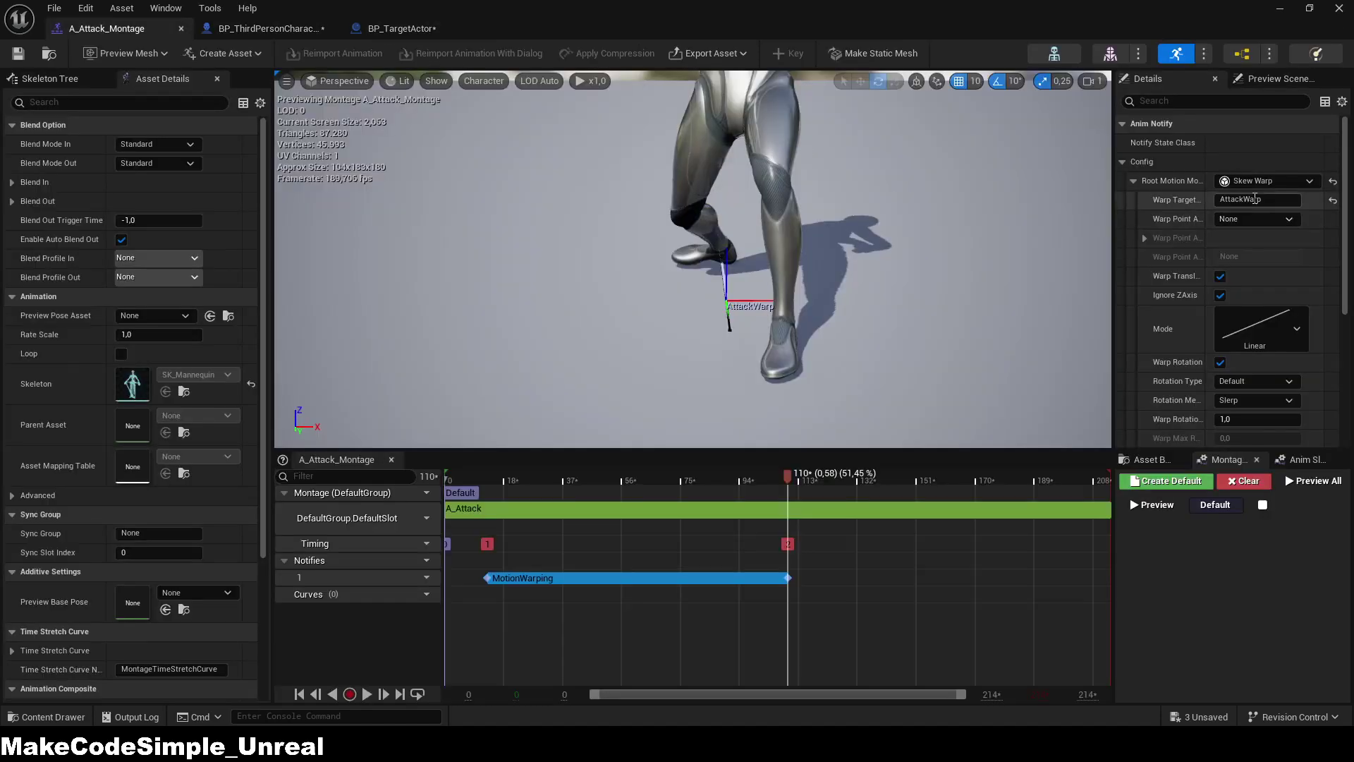
left_click(251, 31)
left_click_drag(720, 359, 820, 400)
left_click_drag(605, 201, 638, 293)
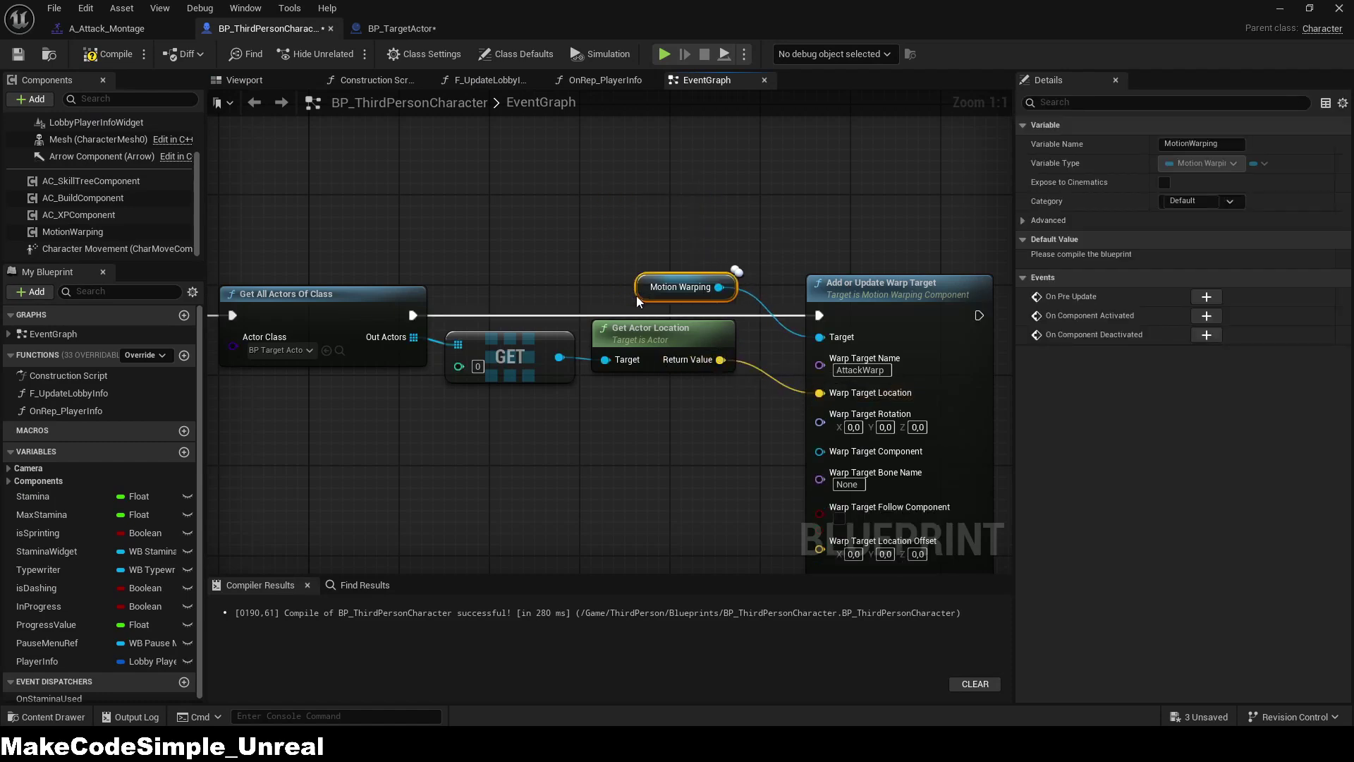
right_click_drag(707, 445, 636, 358)
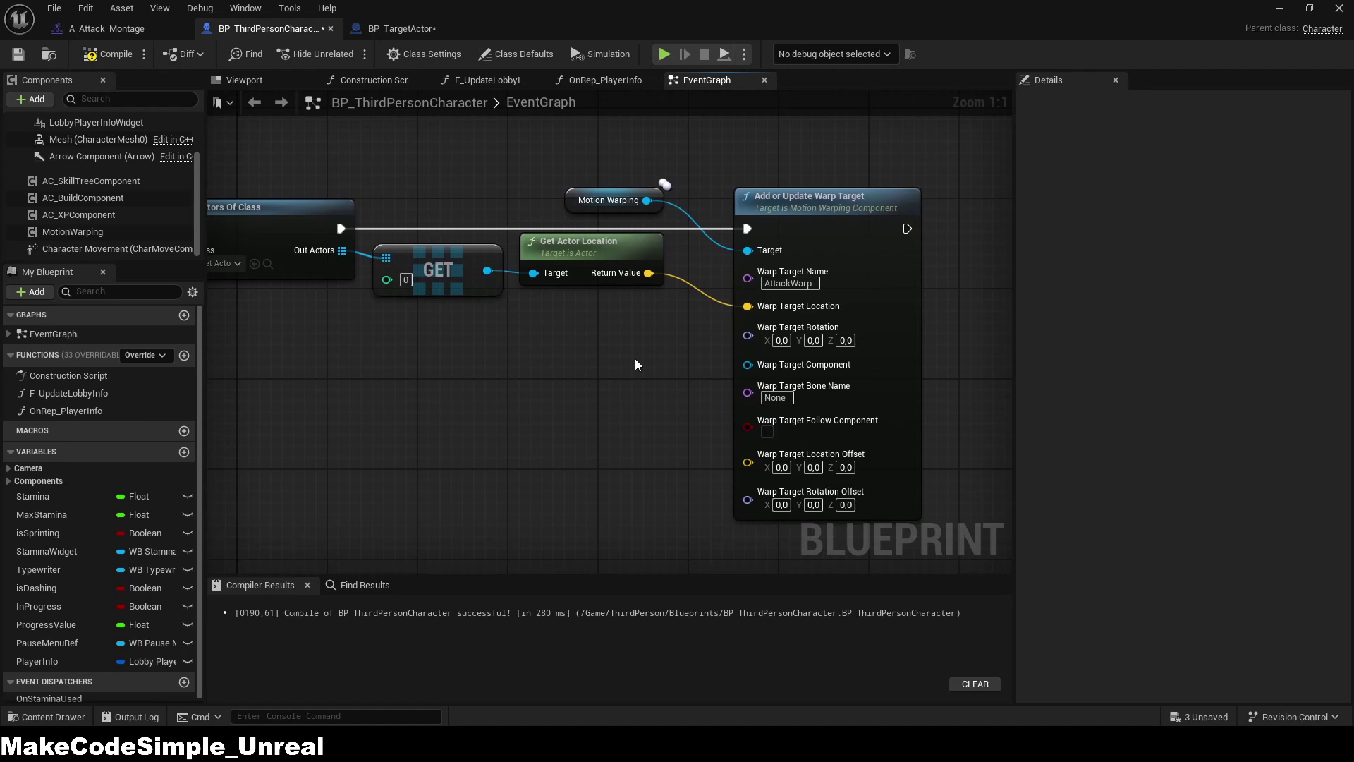
Step: Add a Mesh-driven Play Montage node that runs after the warp target update
right_click_drag(659, 395, 423, 418)
scroll(91, 203, "up", 2)
scroll(91, 203, "up", 1)
left_click_drag(86, 207, 715, 226)
type("pla")
type("ymo")
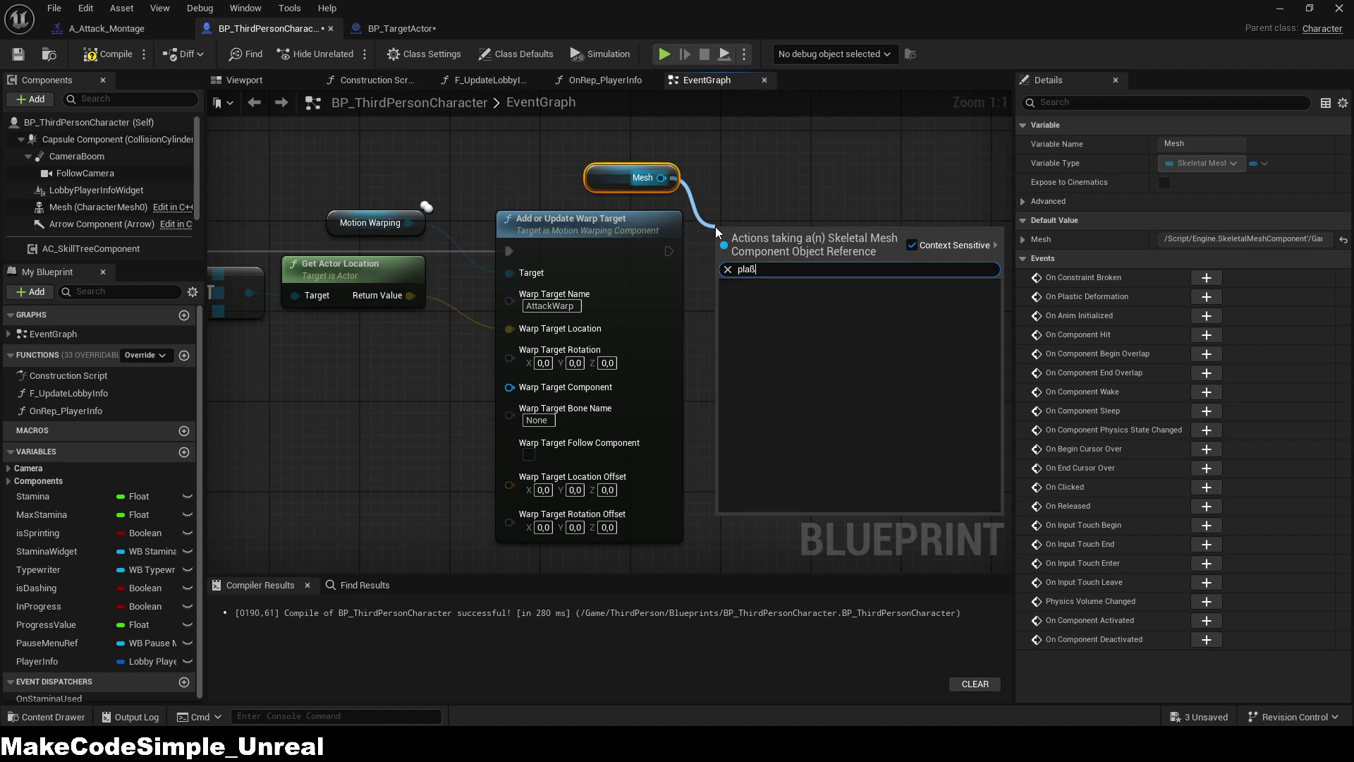
type("n")
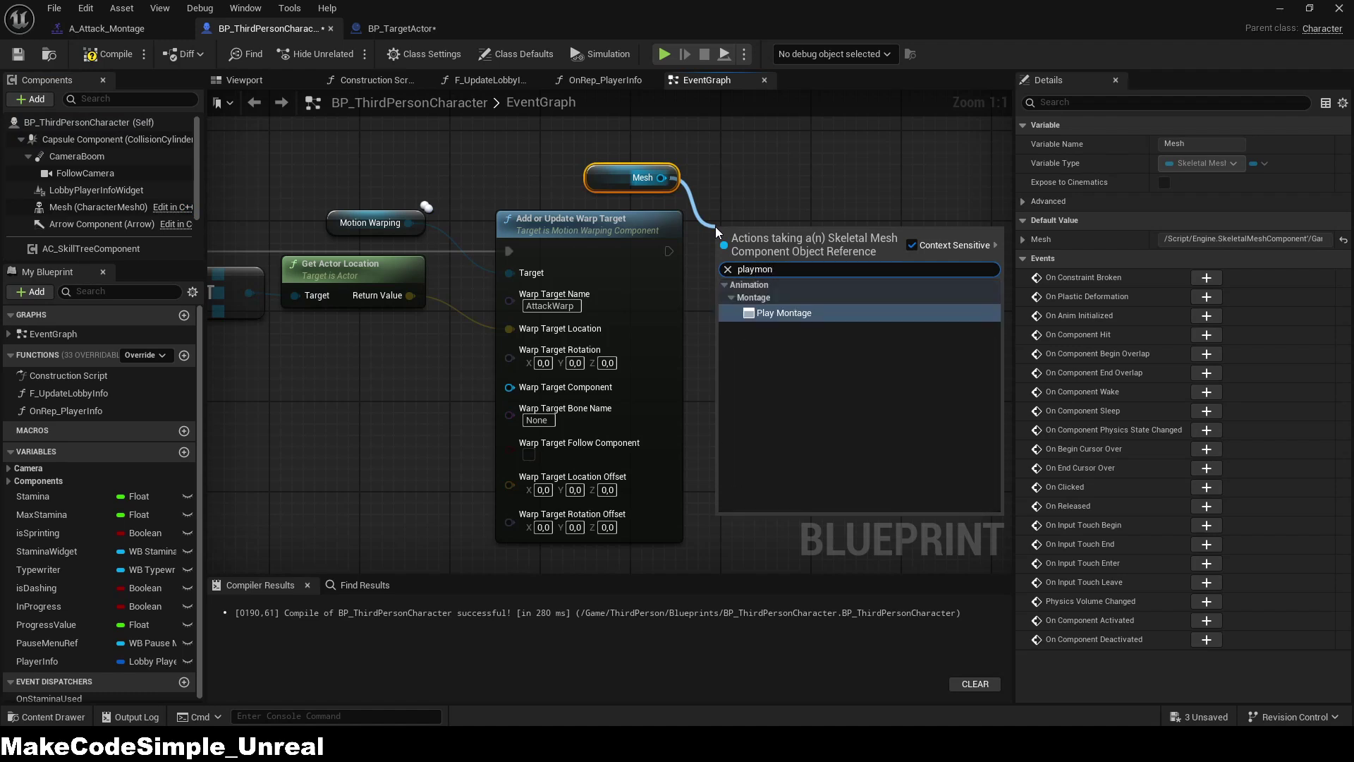
left_click(794, 315)
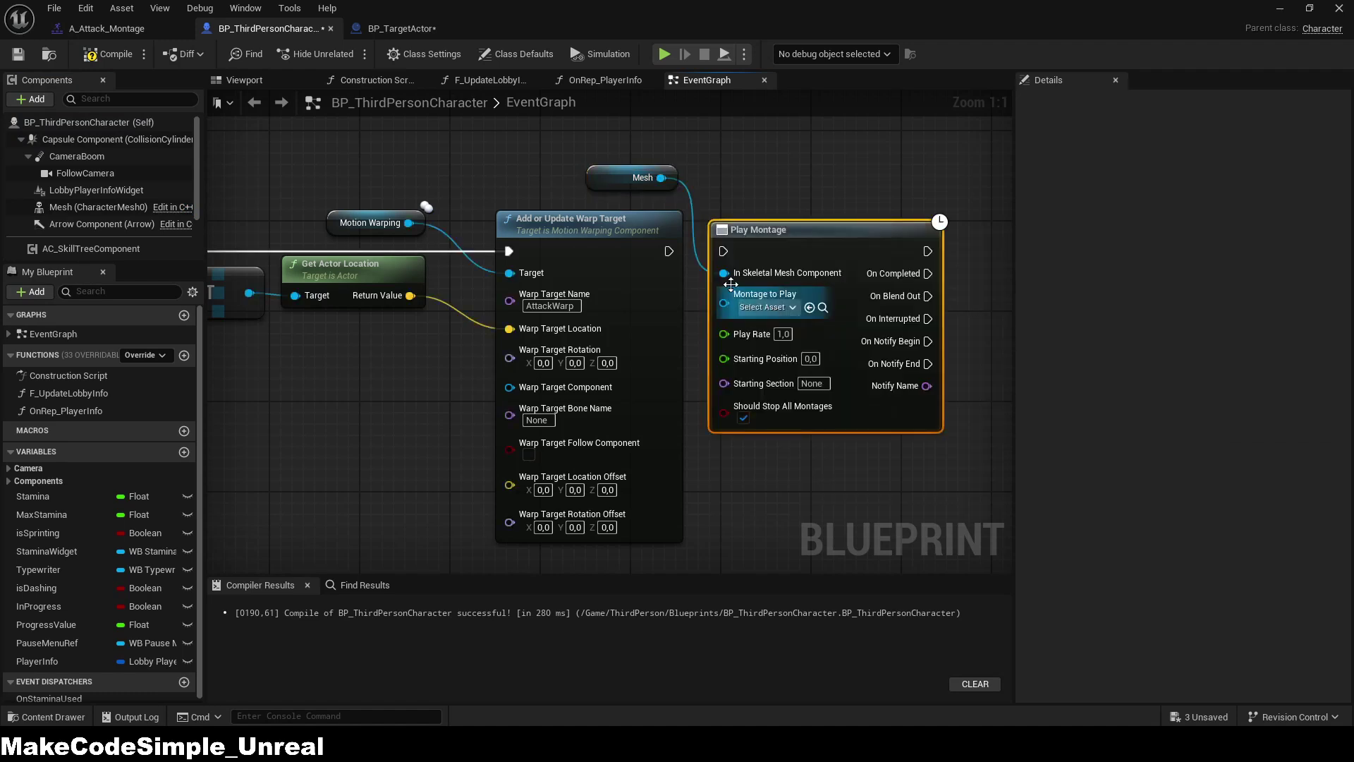
left_click_drag(669, 251, 730, 251)
left_click_drag(775, 261, 799, 260)
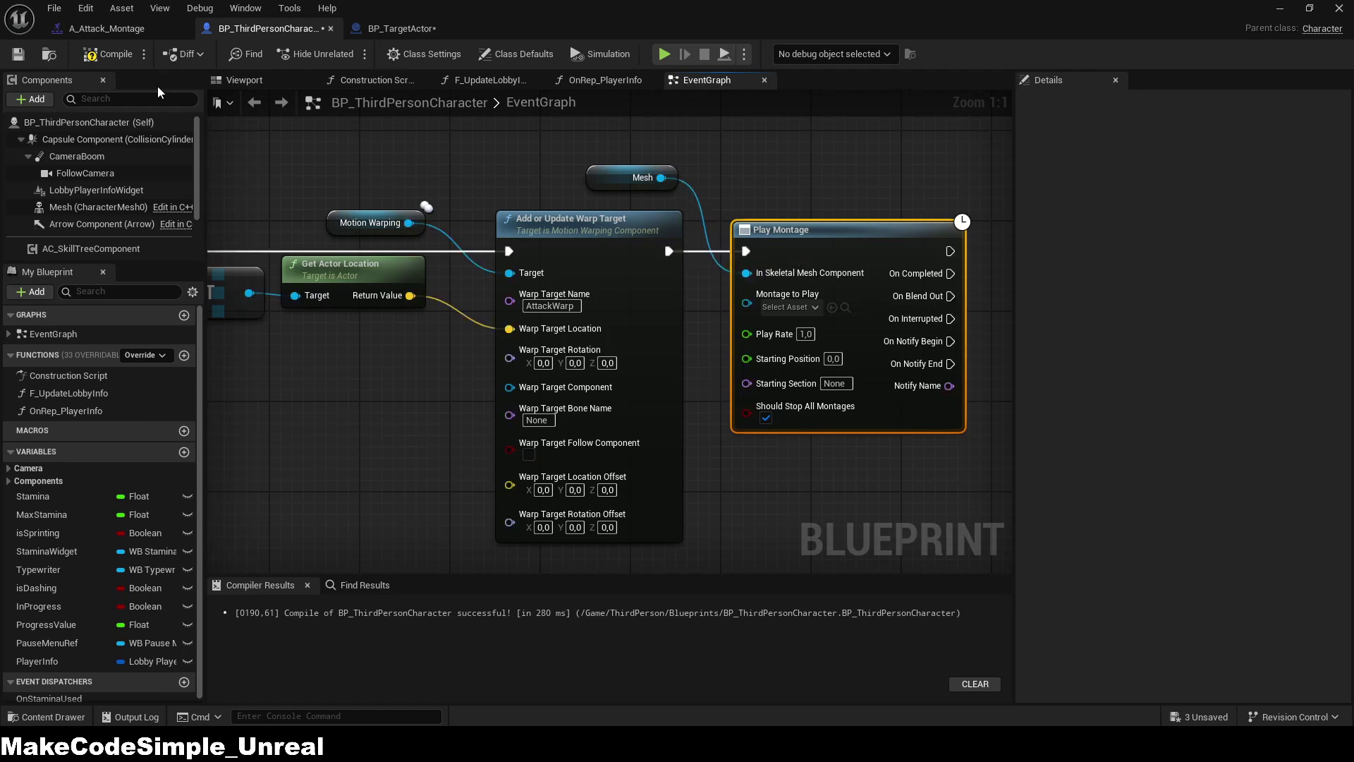
left_click(785, 305)
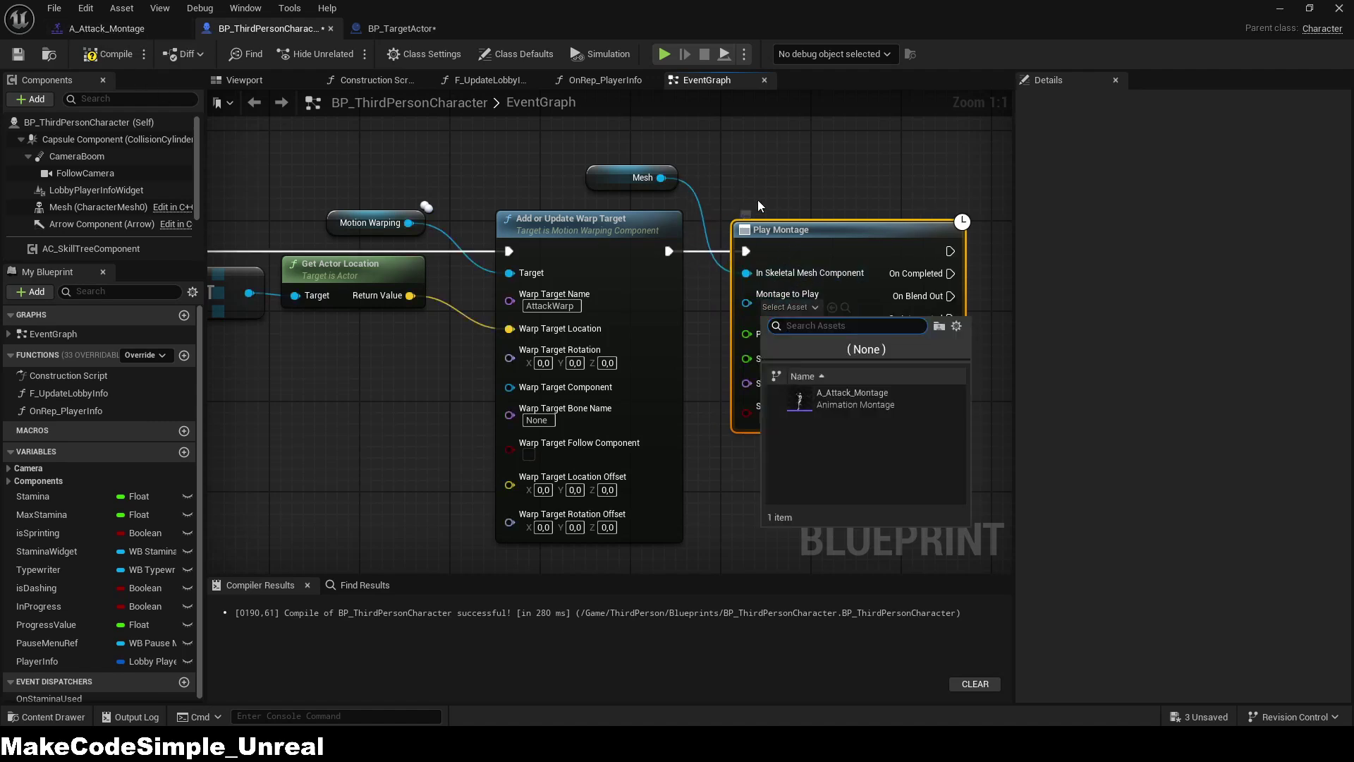